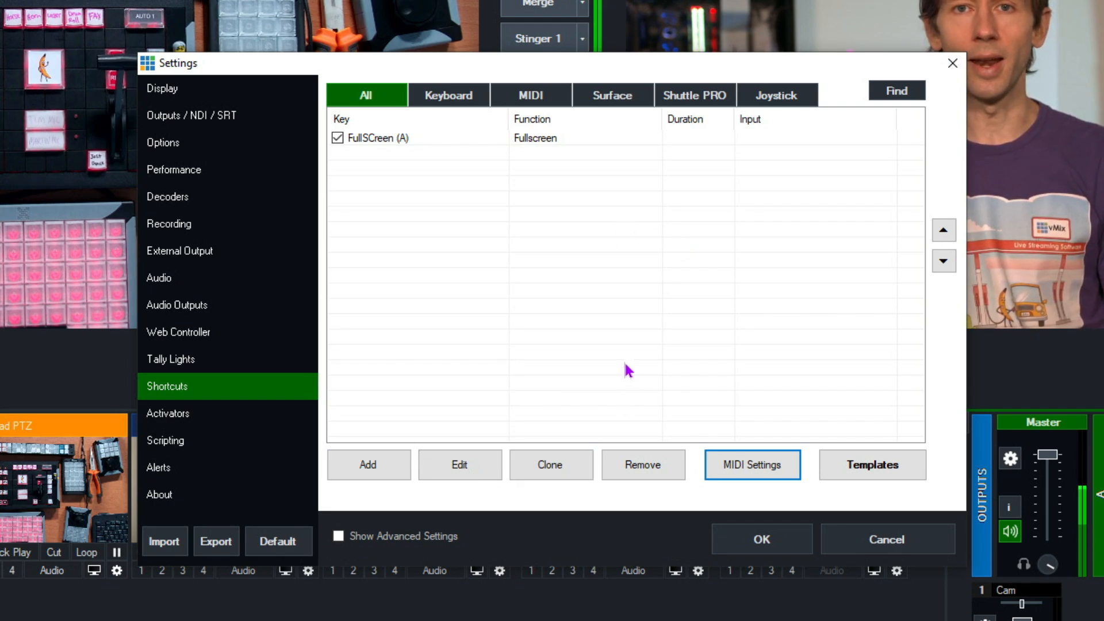
Open the MIDI channel mappings and assign the XKE-124 T-Bar controller to channel 2.
{"action": "left_click", "coordinate": [754, 471]}
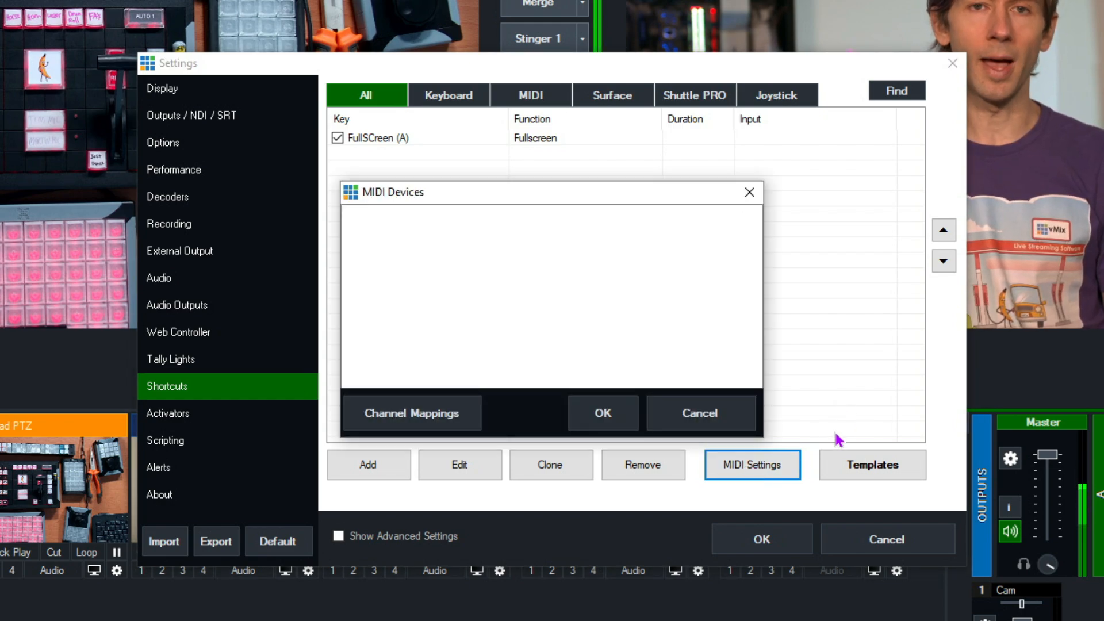
{"action": "left_click", "coordinate": [453, 417]}
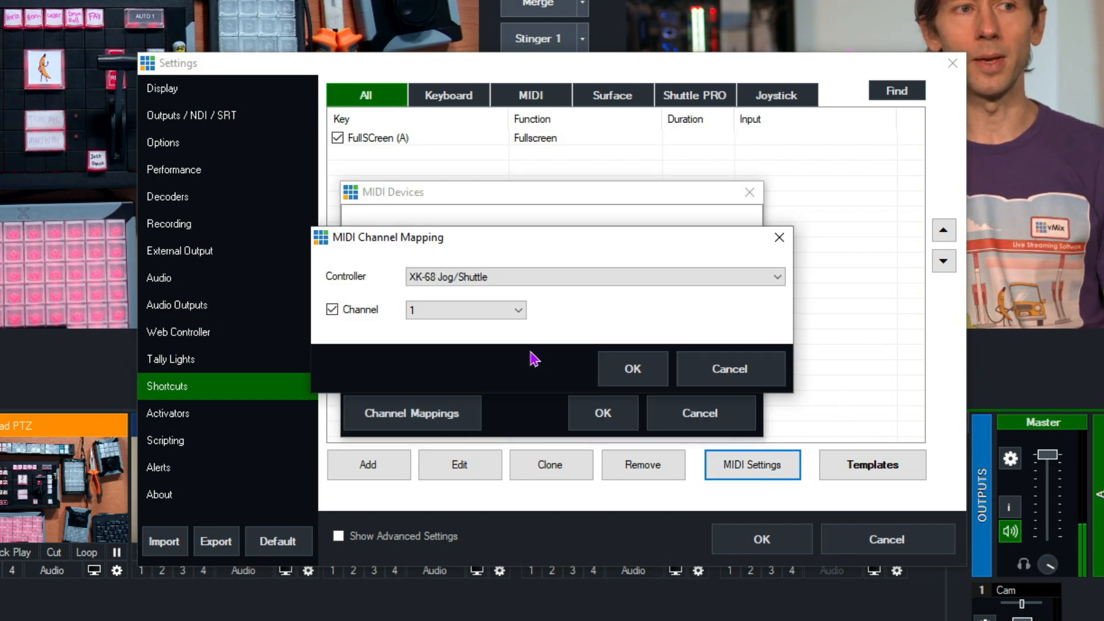
{"action": "left_click", "coordinate": [552, 275]}
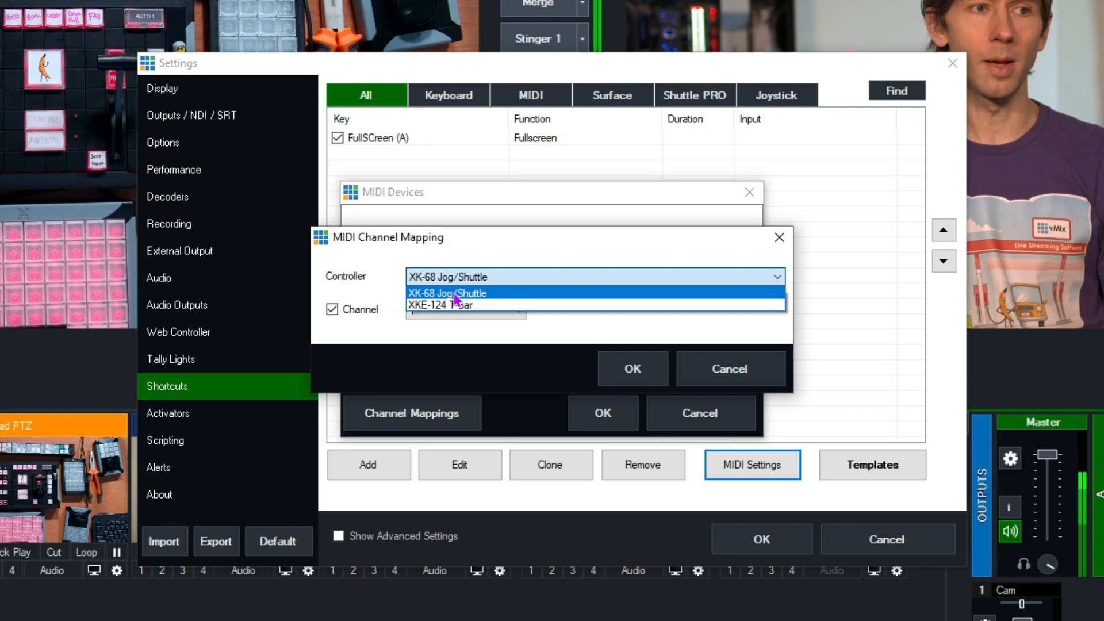
{"action": "left_click", "coordinate": [492, 293]}
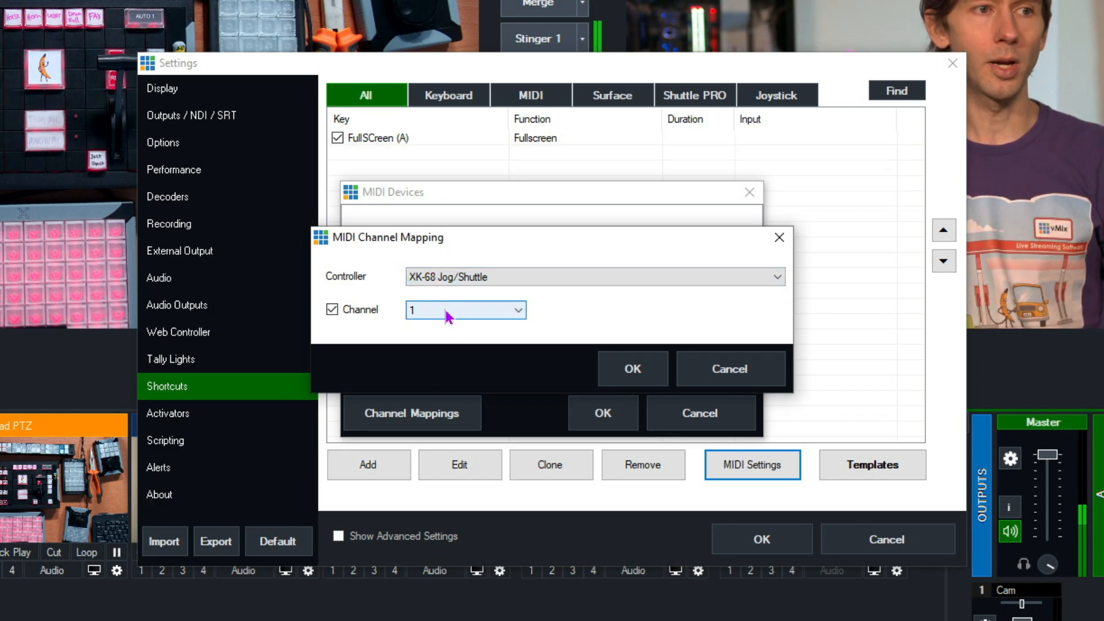
{"action": "left_click", "coordinate": [460, 278]}
{"action": "left_click", "coordinate": [459, 305]}
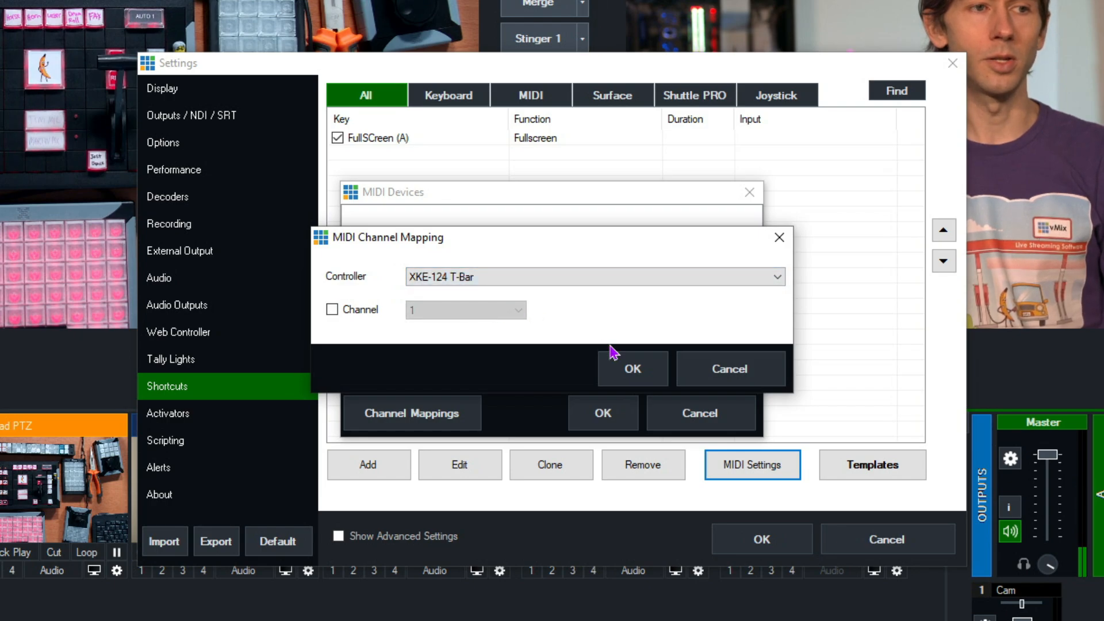
{"action": "left_click", "coordinate": [348, 309]}
{"action": "left_click", "coordinate": [494, 310]}
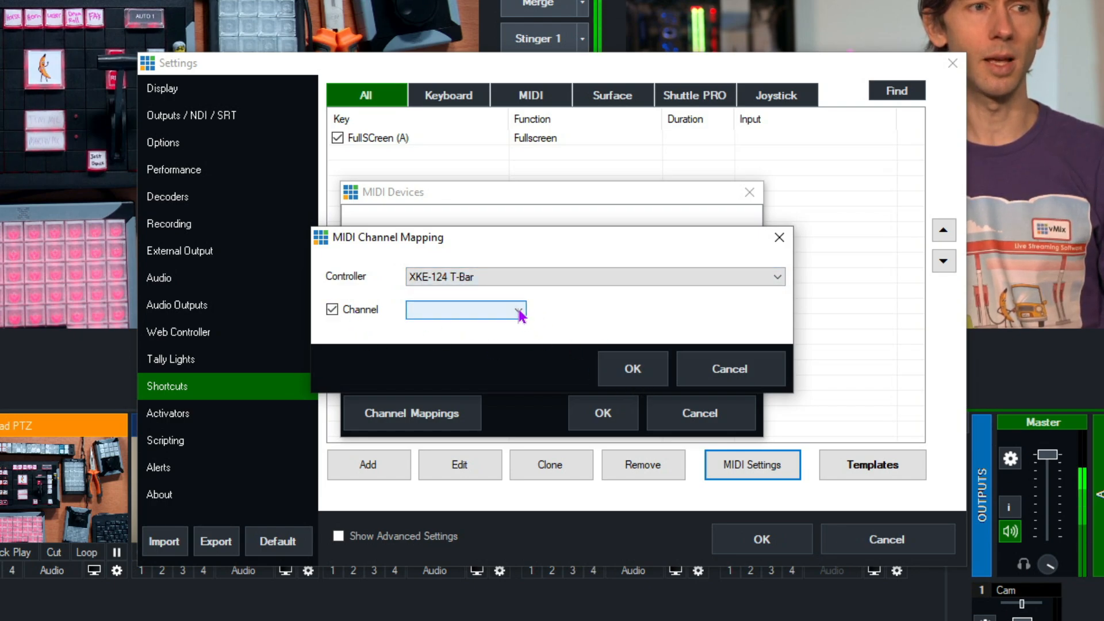
{"action": "left_click", "coordinate": [446, 345]}
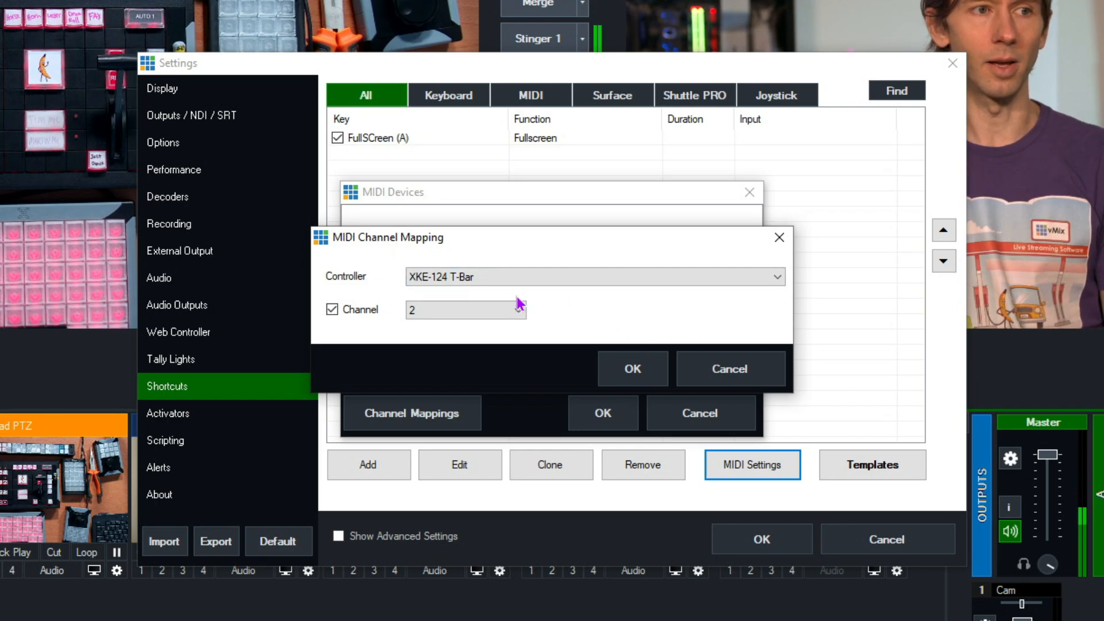
Check the channel mappings of the XK-68 Jog/Shuttle and XKE-124 T-Bar, and save the MIDI settings.
{"action": "left_click", "coordinate": [506, 277]}
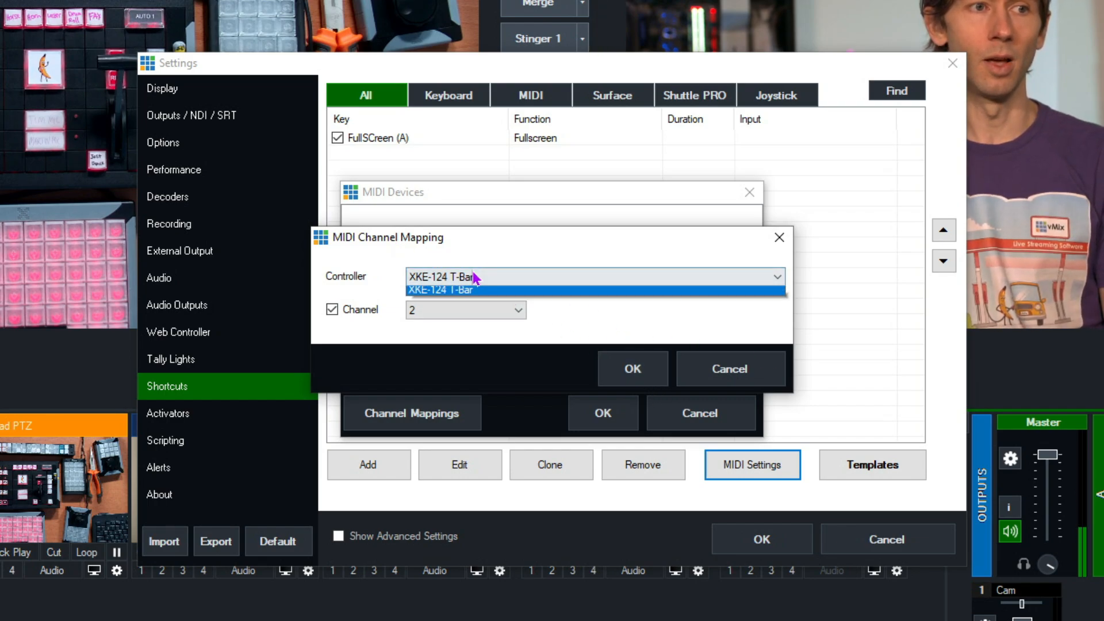
{"action": "left_click", "coordinate": [469, 287]}
{"action": "left_click", "coordinate": [481, 277]}
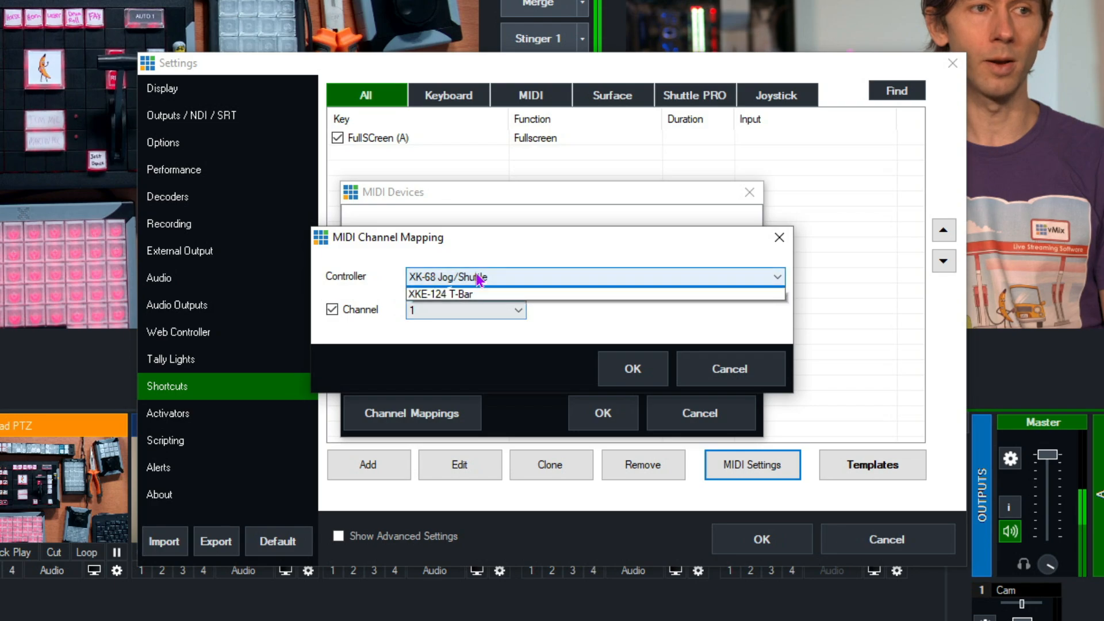
{"action": "left_click", "coordinate": [476, 303]}
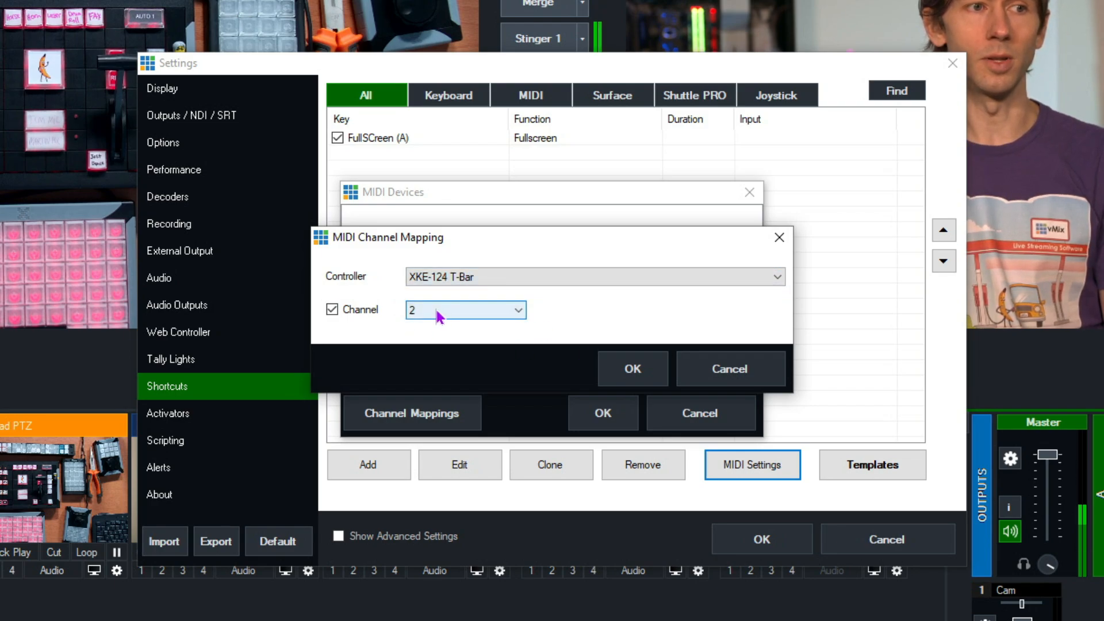
{"action": "left_click", "coordinate": [633, 370]}
{"action": "left_click", "coordinate": [603, 413]}
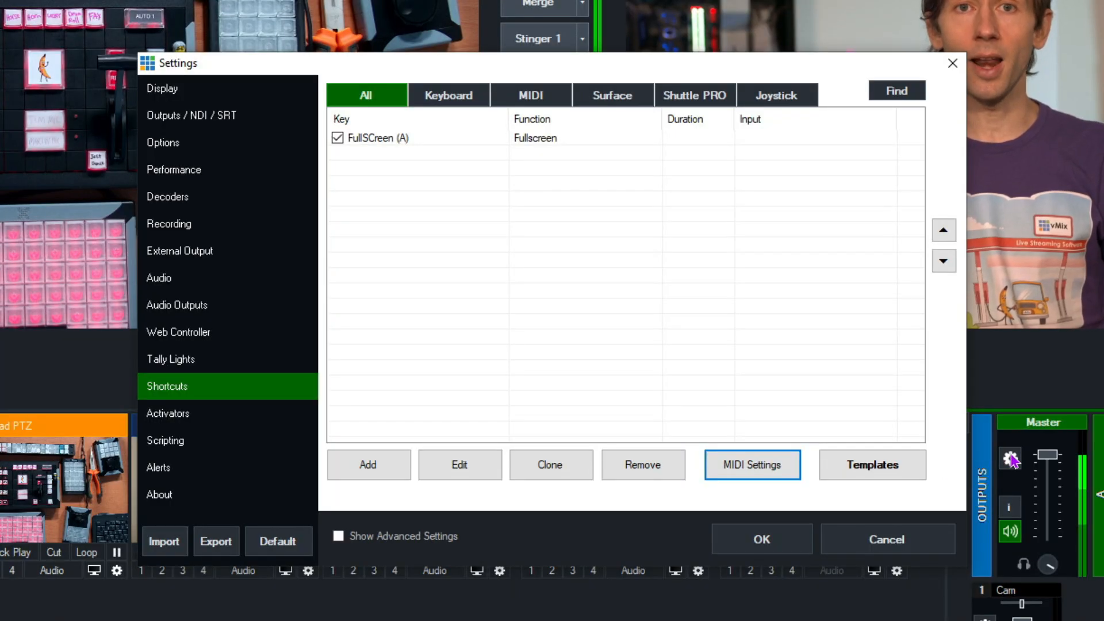
Add a shortcut and detect its control from the MIDI controller as MIDINoteOn on channel 1, note 0.
{"action": "left_click", "coordinate": [363, 466]}
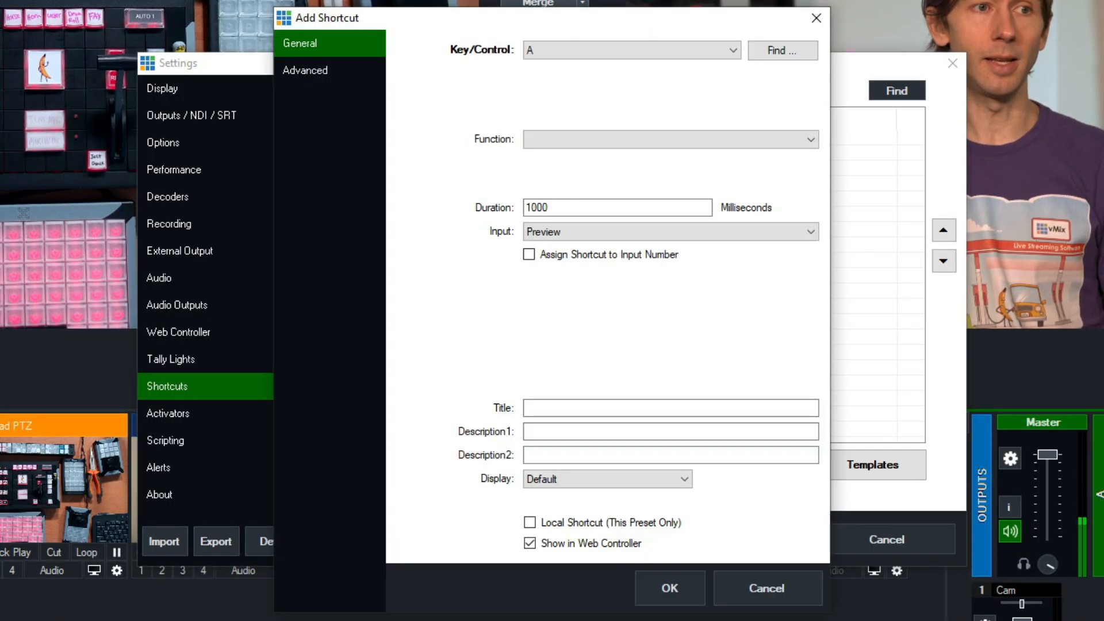
{"action": "left_click", "coordinate": [799, 54]}
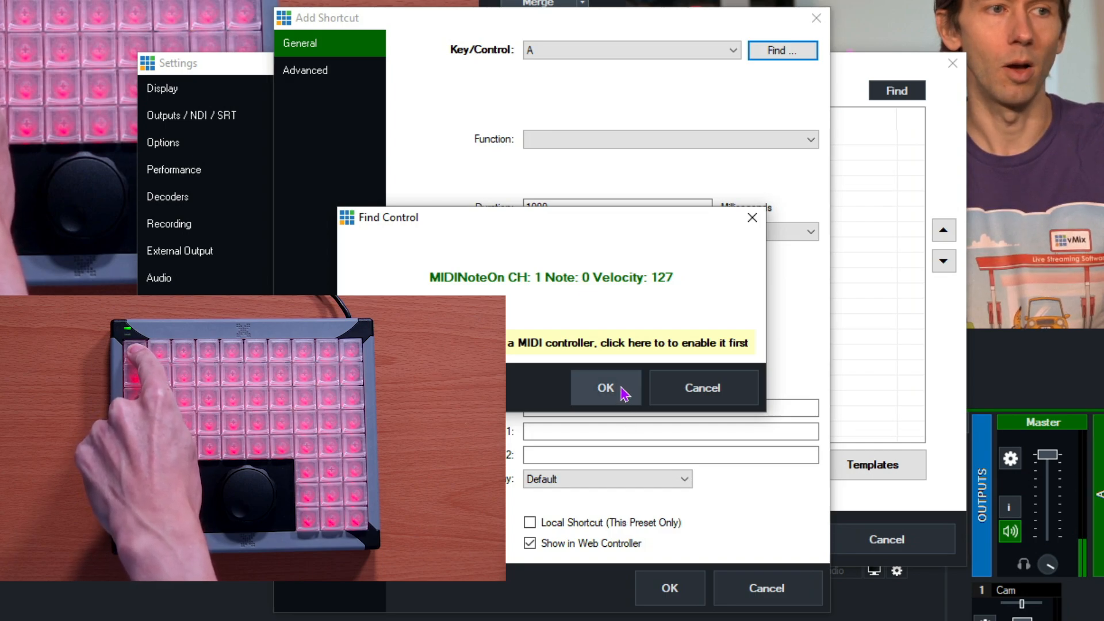
{"action": "left_click", "coordinate": [624, 394]}
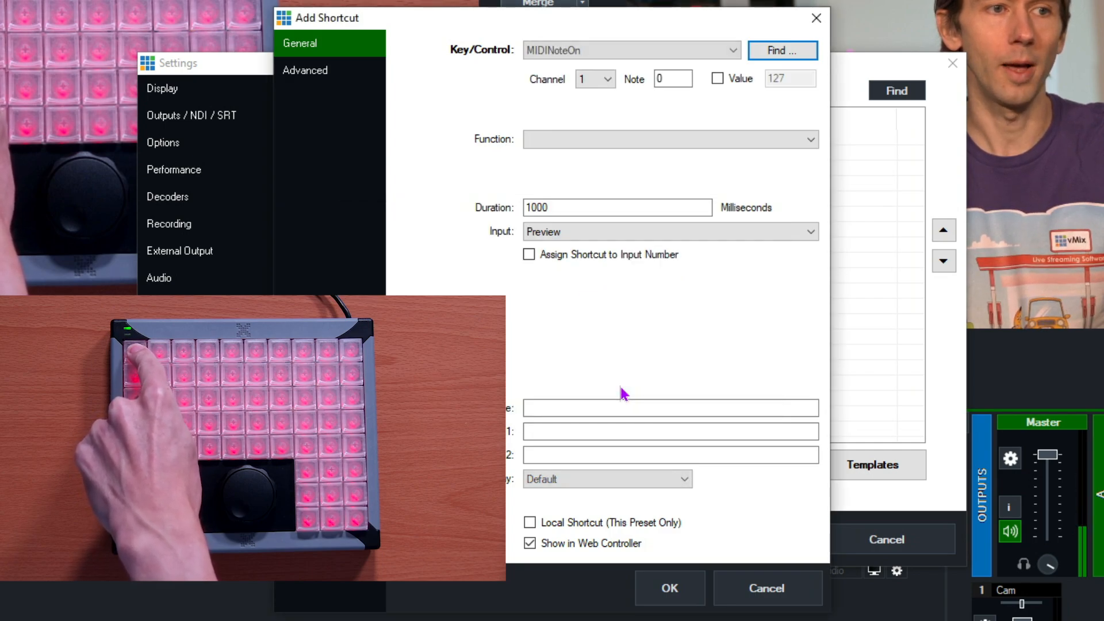
{"action": "left_click", "coordinate": [596, 79]}
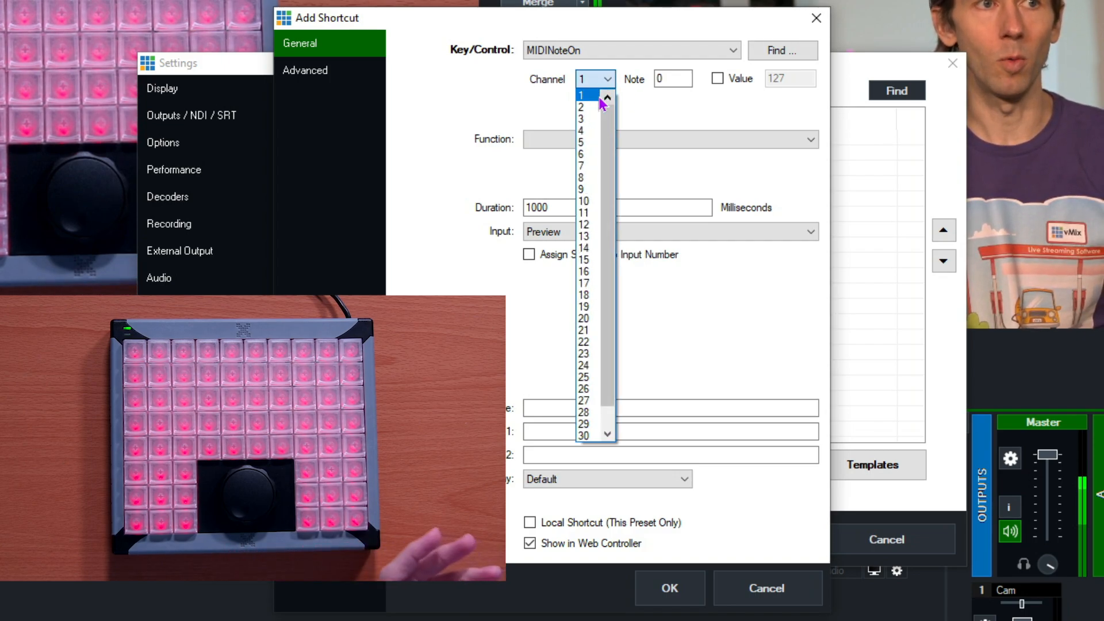
{"action": "left_click", "coordinate": [603, 103]}
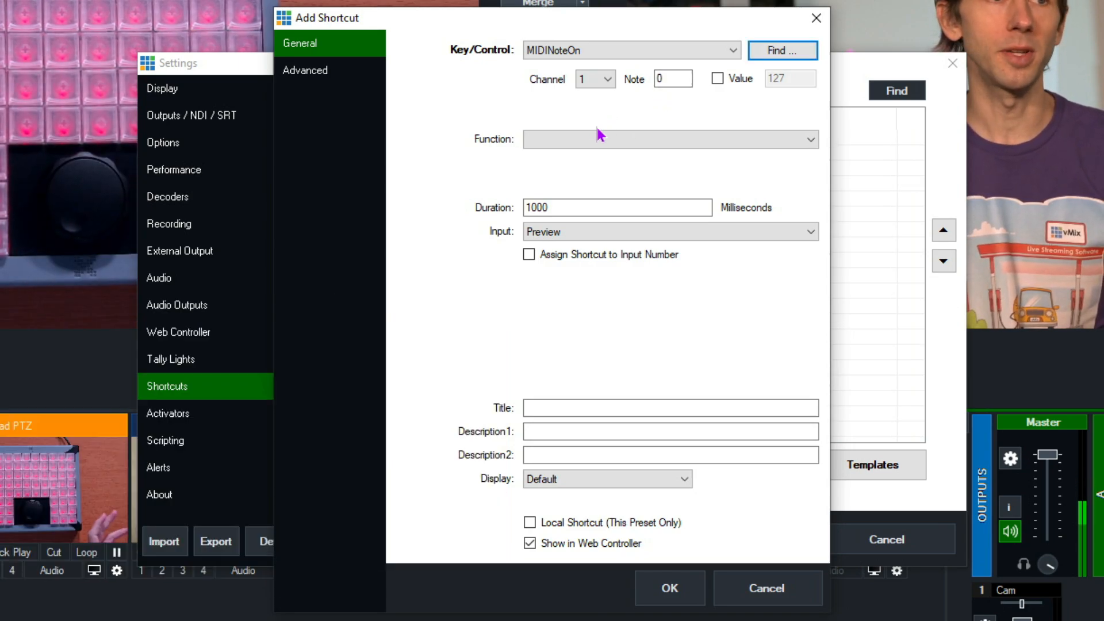
Open the function selection for the shortcut, search it for "fade", and clear the search.
{"action": "left_click", "coordinate": [599, 145]}
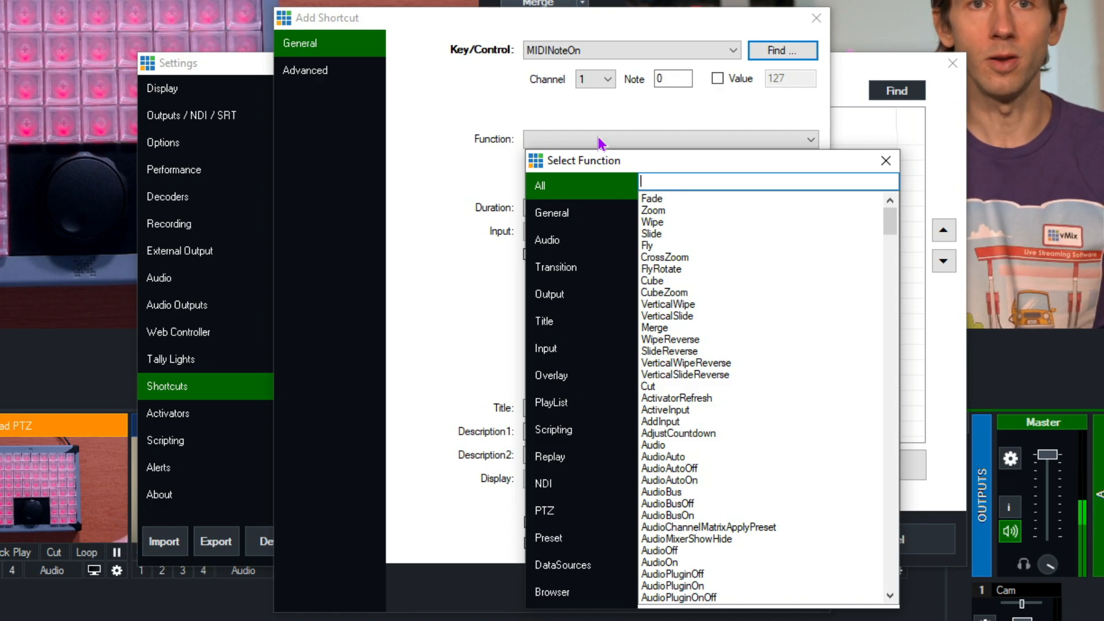
{"action": "left_click_drag", "start_coordinate": [891, 223], "coordinate": [868, 168]}
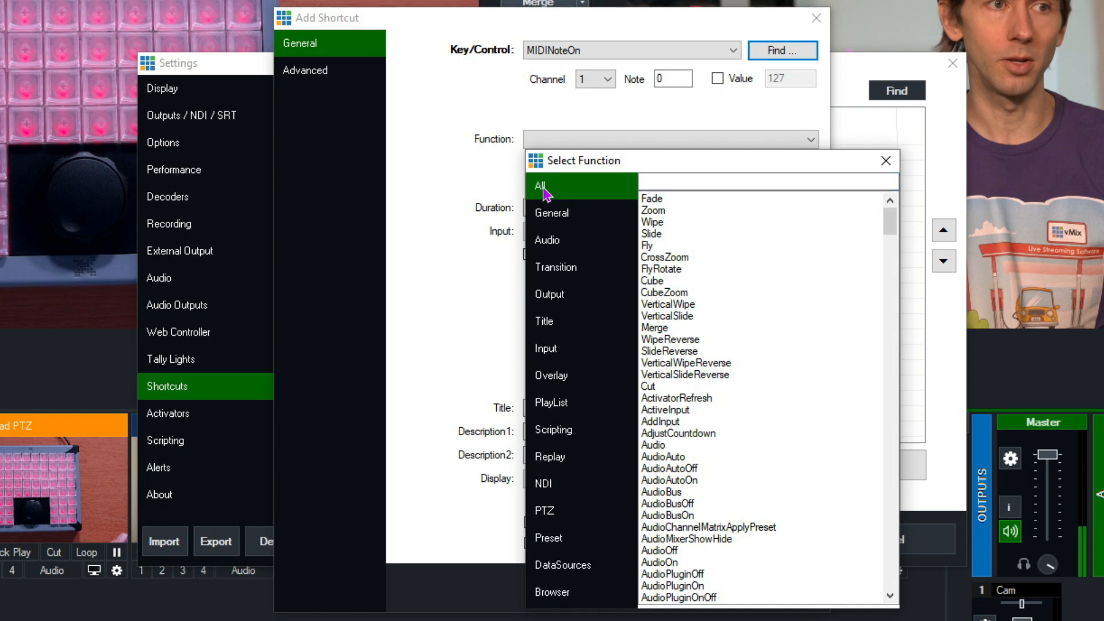
{"action": "type", "text": "fade"}
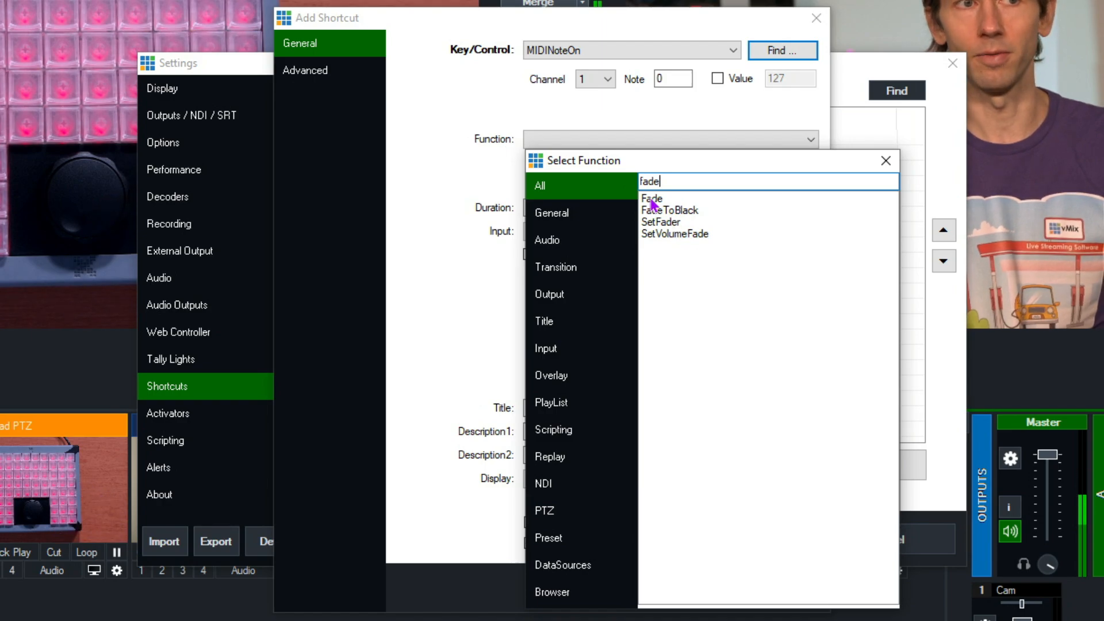
{"action": "double_click", "coordinate": [649, 182]}
{"action": "key", "text": "BackSpace"}
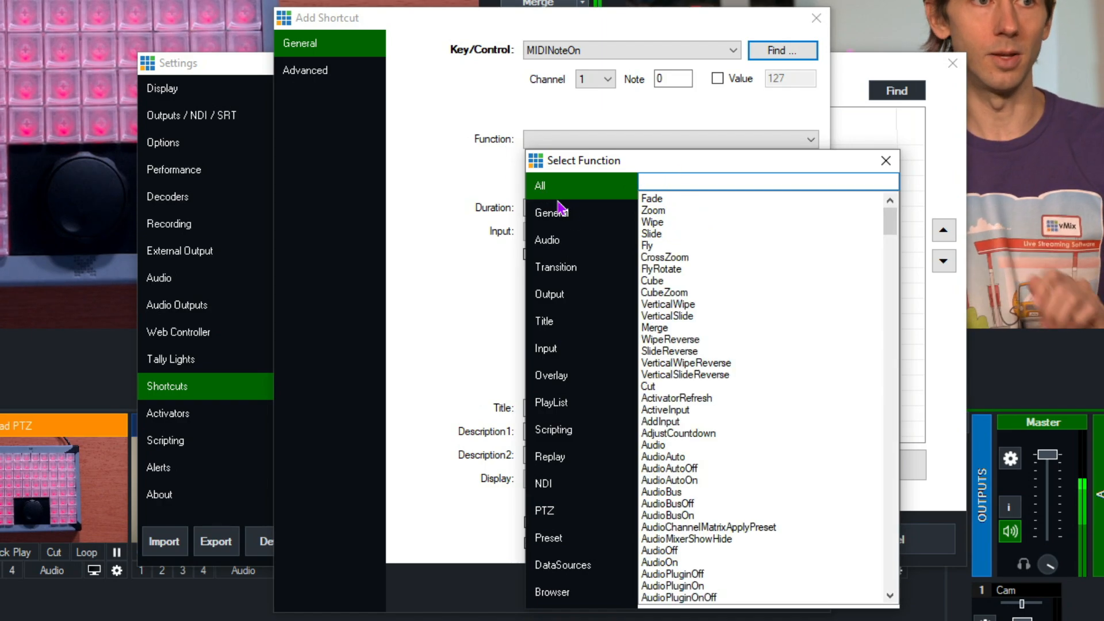
Assign the Wipe transition function to the shortcut with a duration of 500 milliseconds.
{"action": "left_click", "coordinate": [563, 273]}
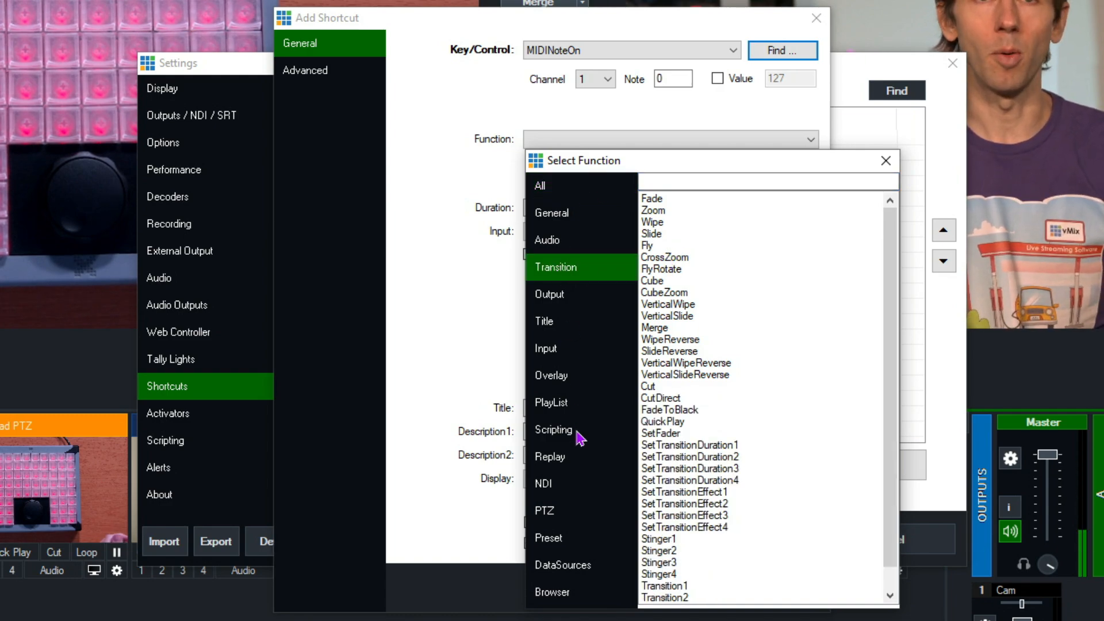
{"action": "double_click", "coordinate": [654, 222]}
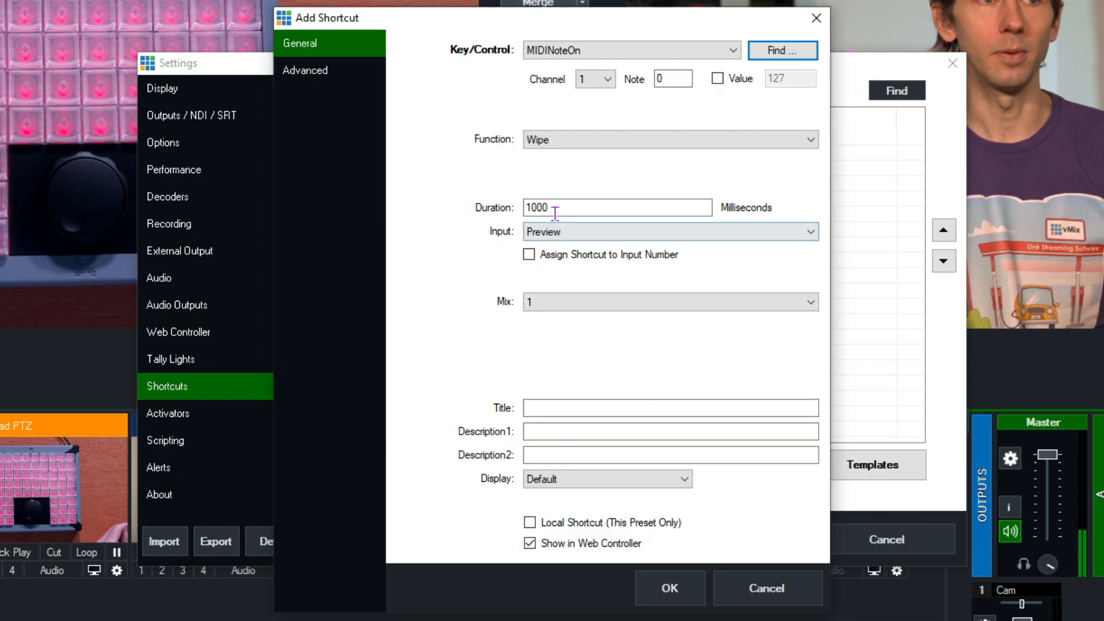
{"action": "double_click", "coordinate": [582, 208]}
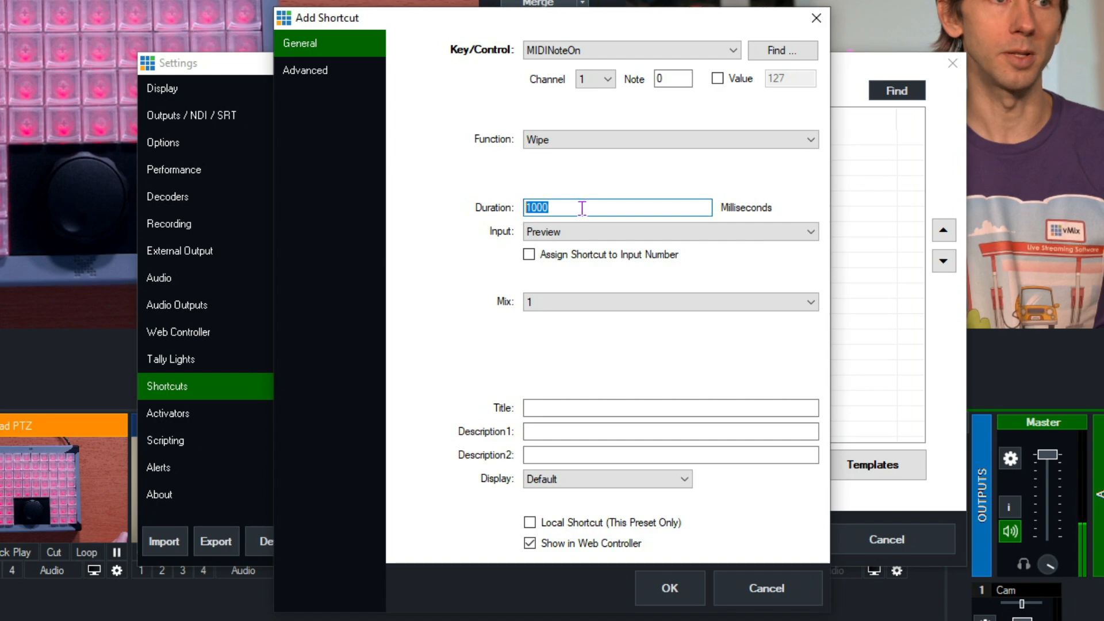
{"action": "type", "text": "5"}
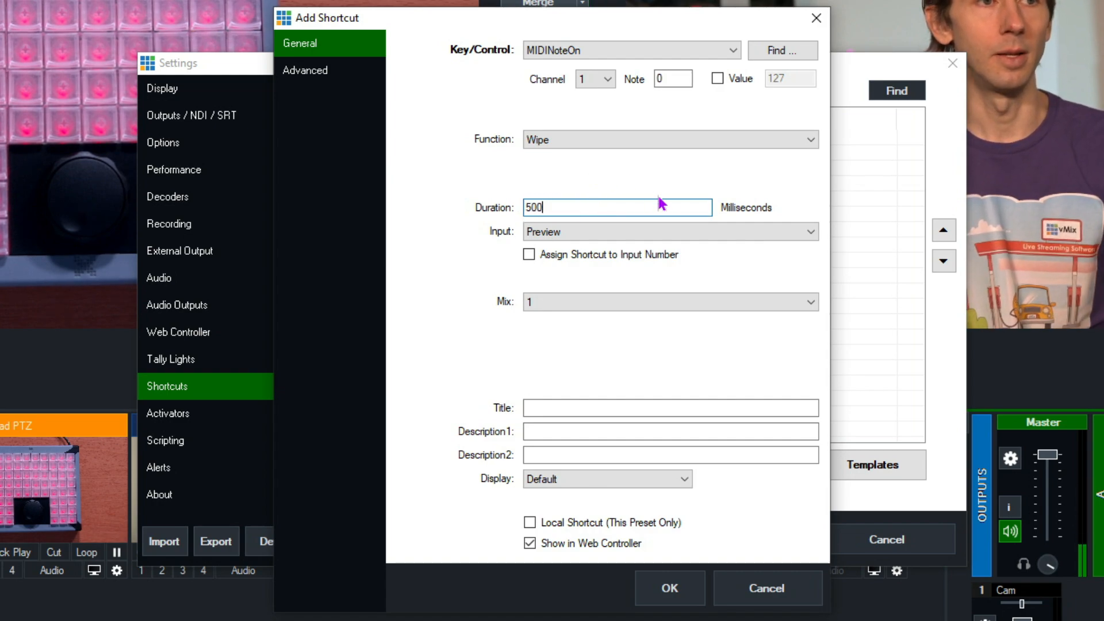
Set the shortcut's input to 7 Bees? and title it "Bees?", keeping the Default display.
{"action": "left_click", "coordinate": [559, 234]}
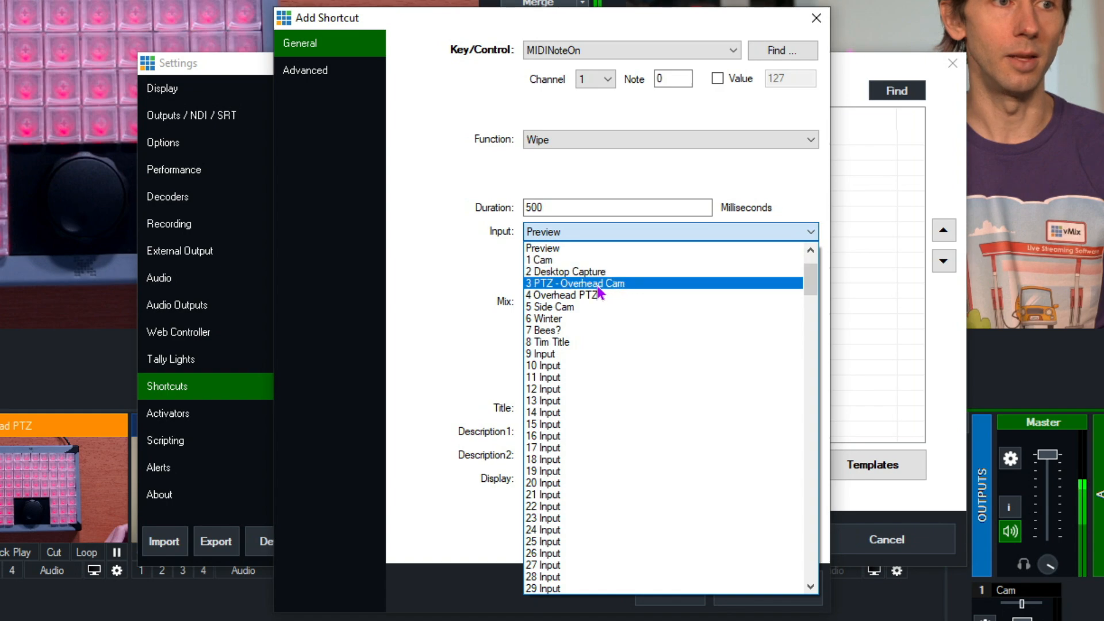
{"action": "left_click", "coordinate": [545, 330]}
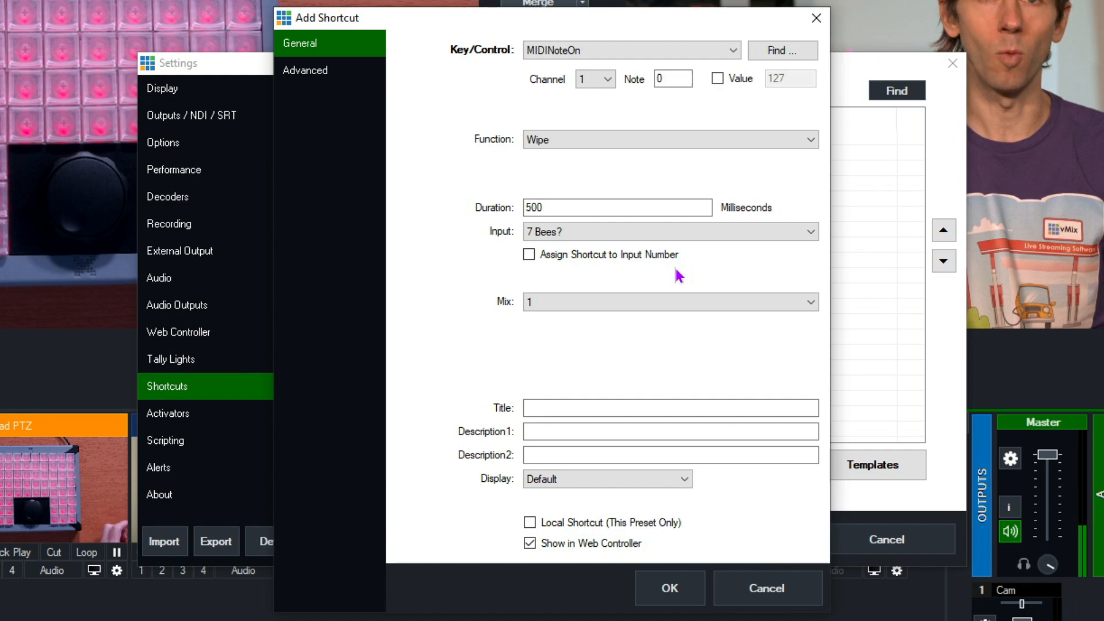
{"action": "left_click", "coordinate": [596, 408]}
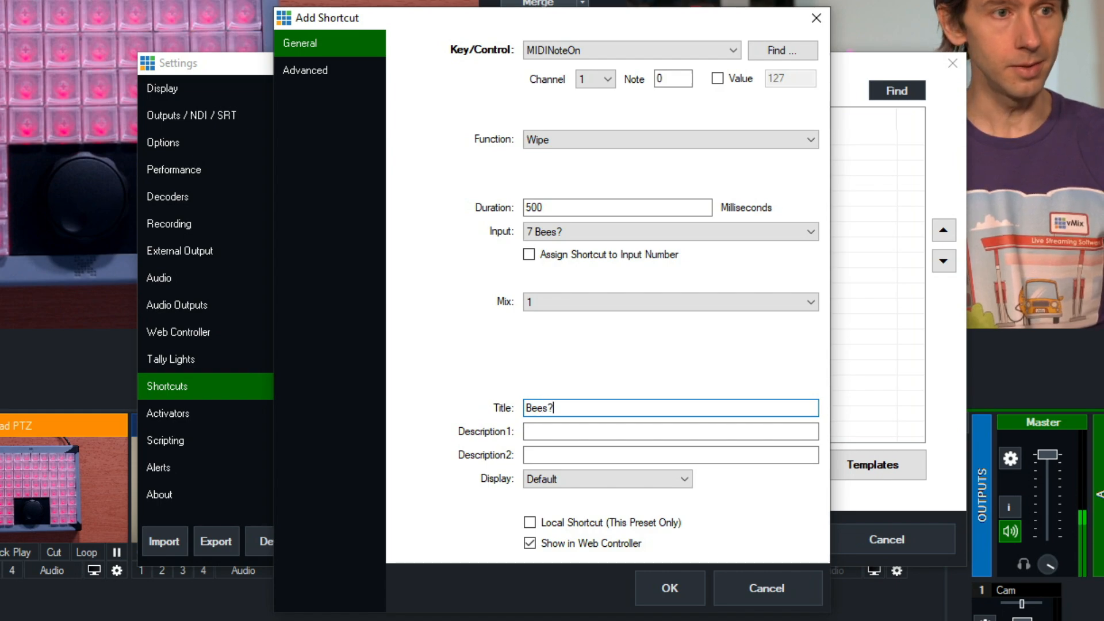
{"action": "left_click", "coordinate": [560, 433]}
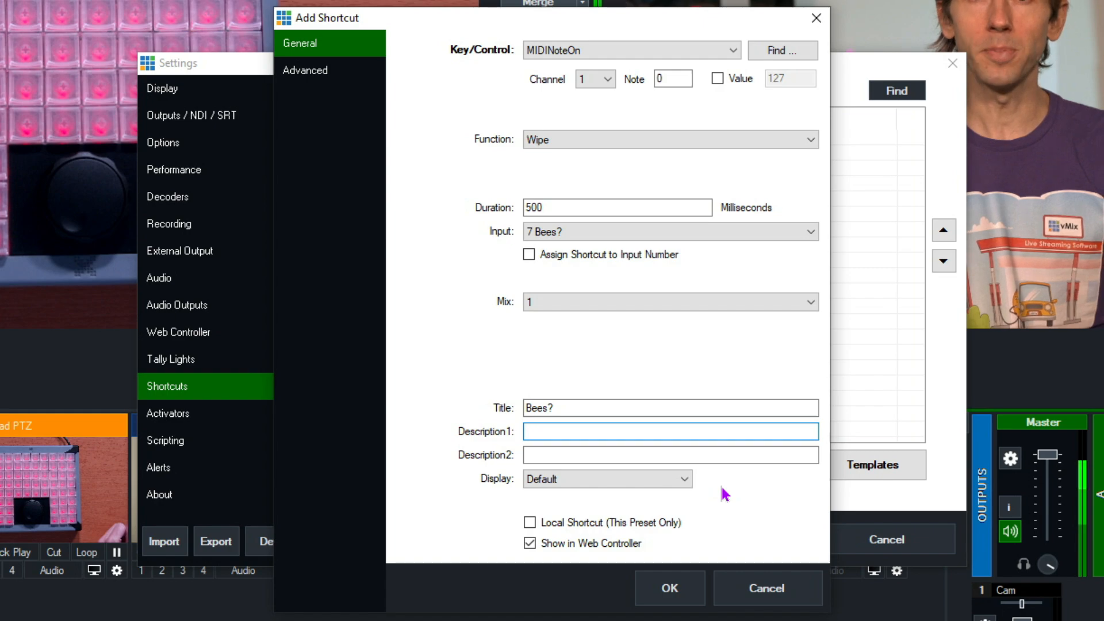
{"action": "left_click", "coordinate": [678, 482]}
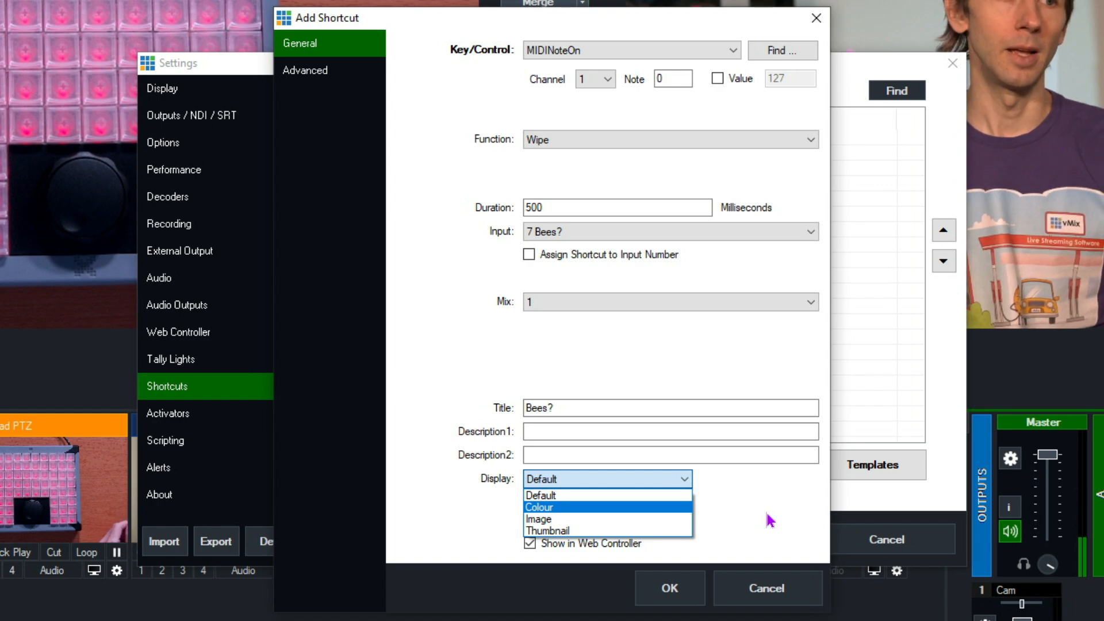
{"action": "left_click", "coordinate": [767, 513]}
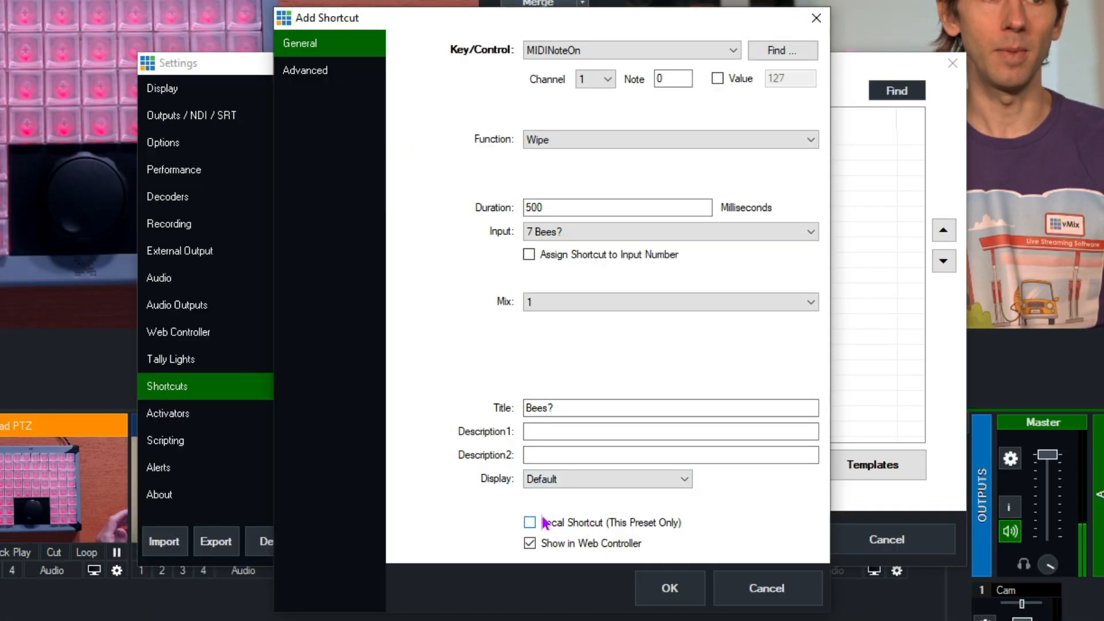
Save the Bees? shortcut as local to this preset only and select it in the shortcut list.
{"action": "left_click", "coordinate": [546, 522]}
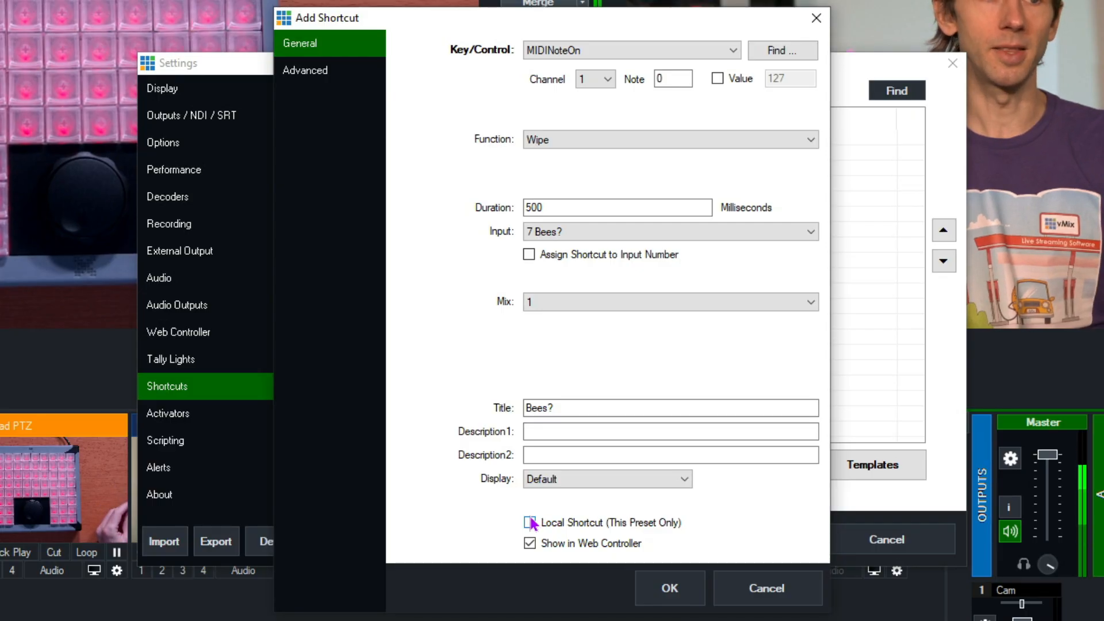
{"action": "left_click", "coordinate": [530, 523]}
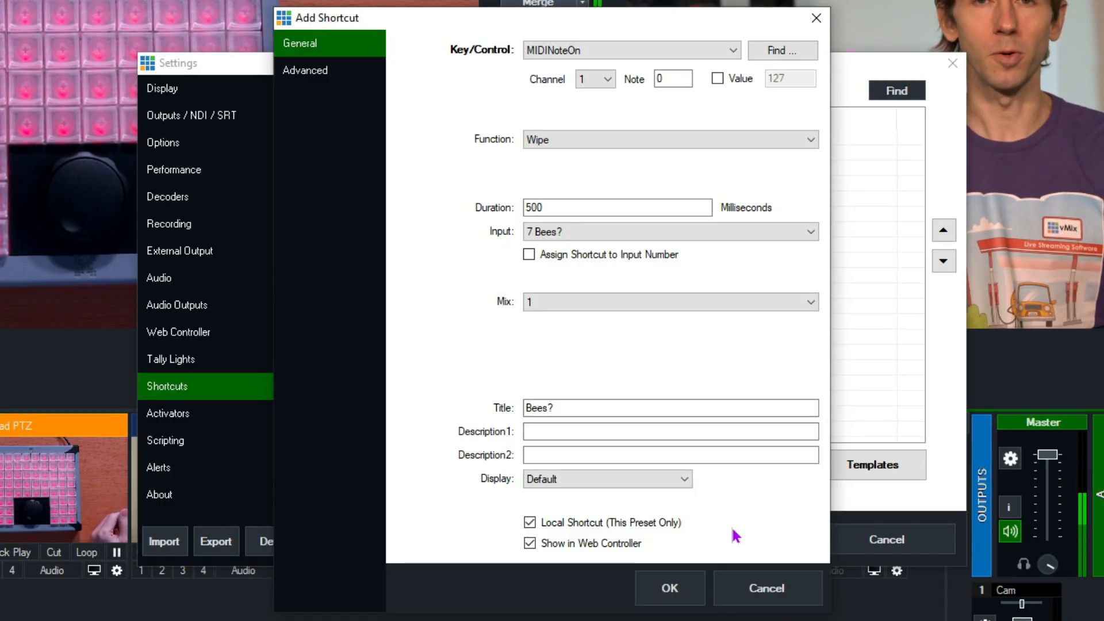
{"action": "left_click", "coordinate": [669, 588]}
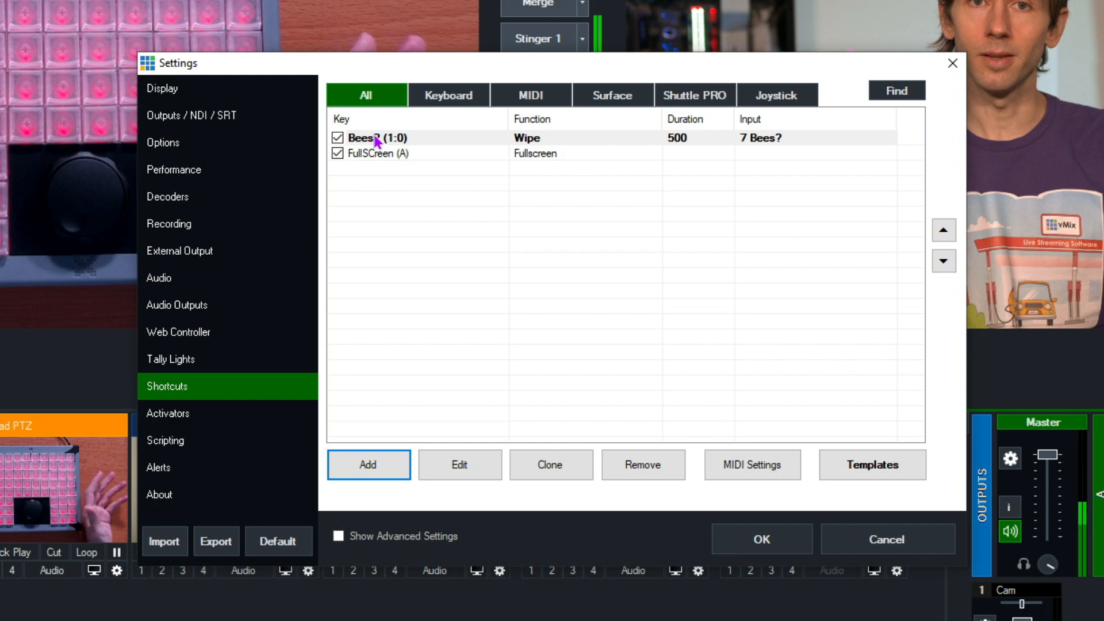
{"action": "left_click", "coordinate": [435, 156]}
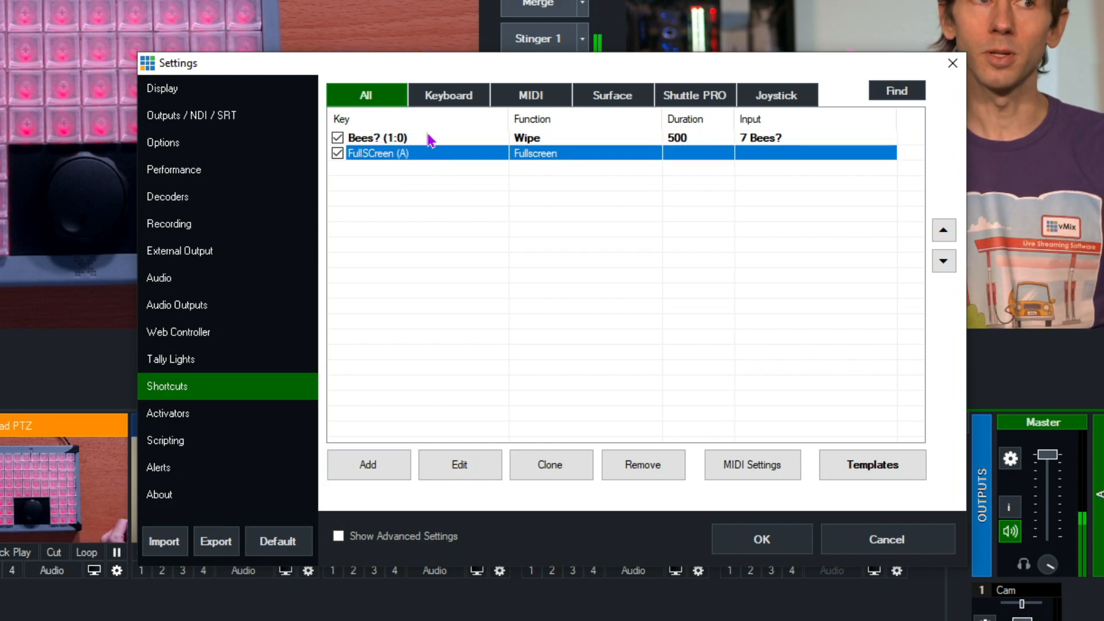
{"action": "left_click", "coordinate": [432, 138]}
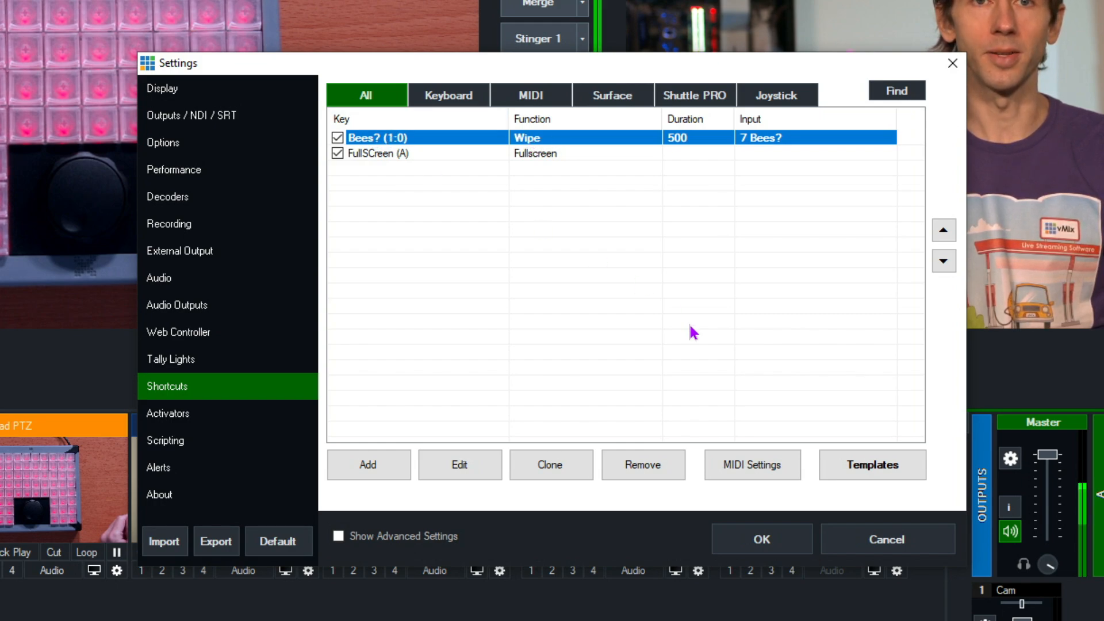
Apply the settings and trigger the Bees? shortcut from the controller.
{"action": "left_click", "coordinate": [770, 549]}
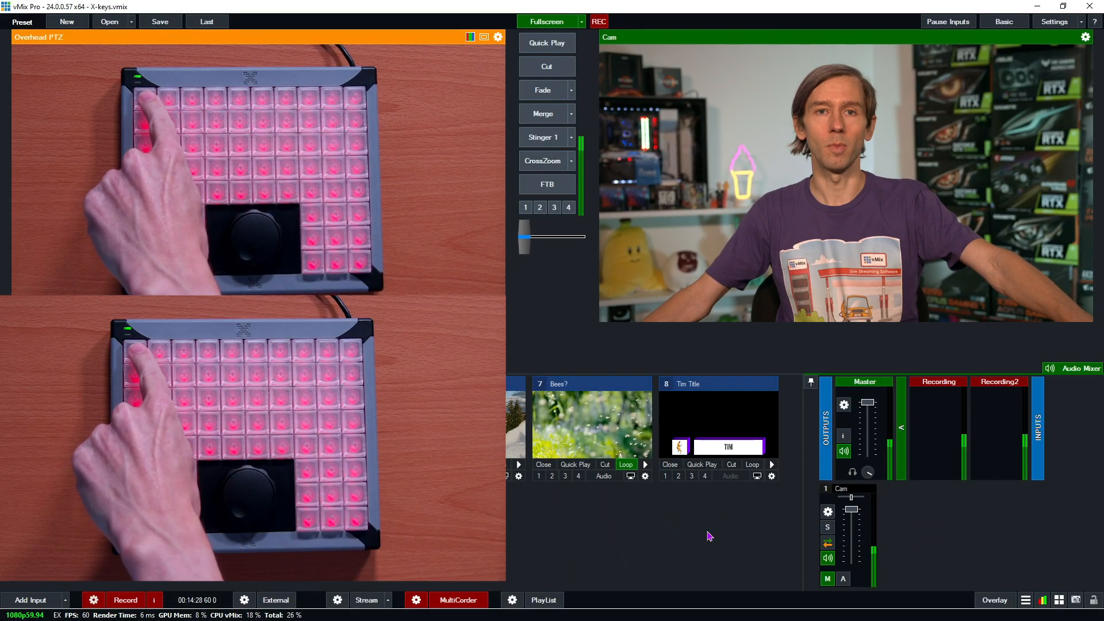
{"action": "key", "text": "7"}
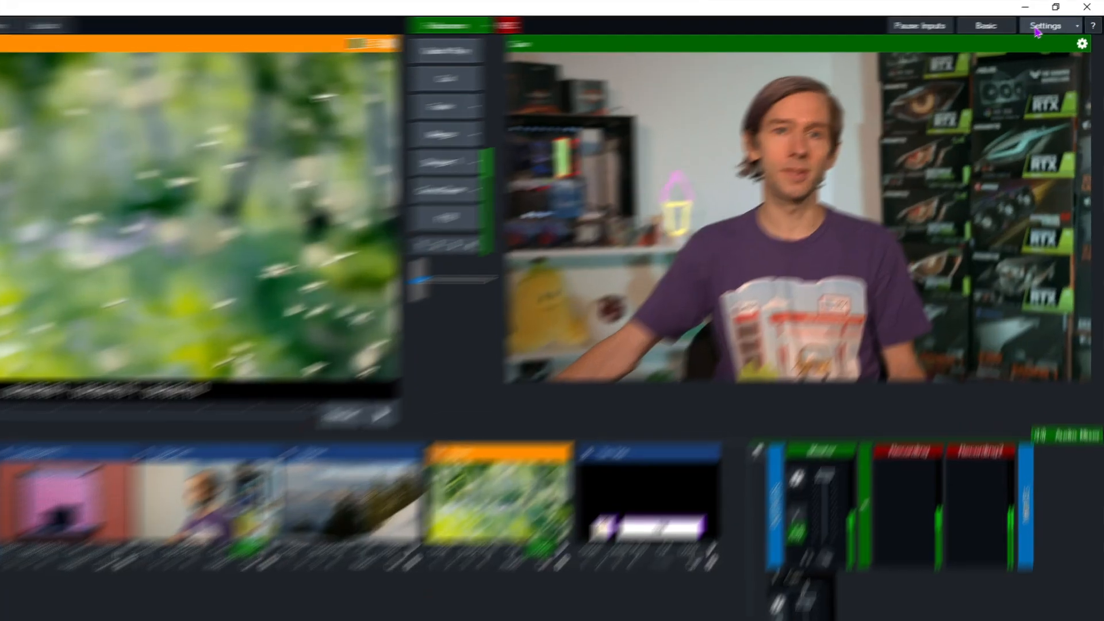
Reopen the shortcut settings and use Find to identify the MIDI message sent by the controller's first key.
{"action": "left_click", "coordinate": [1045, 25]}
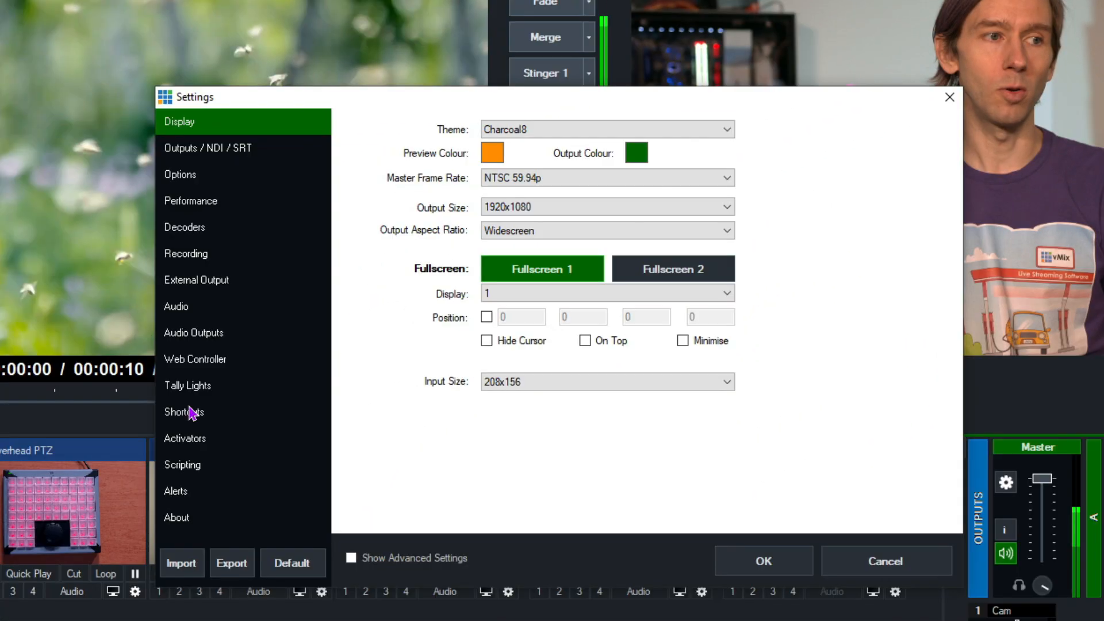
{"action": "left_click", "coordinate": [240, 413]}
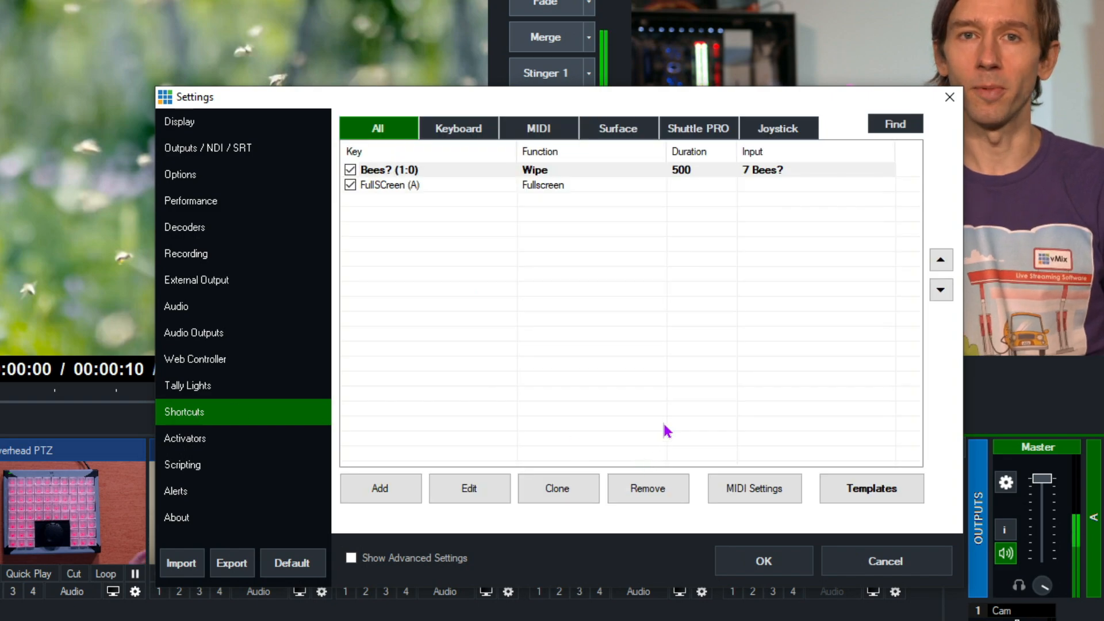
{"action": "left_click", "coordinate": [889, 131]}
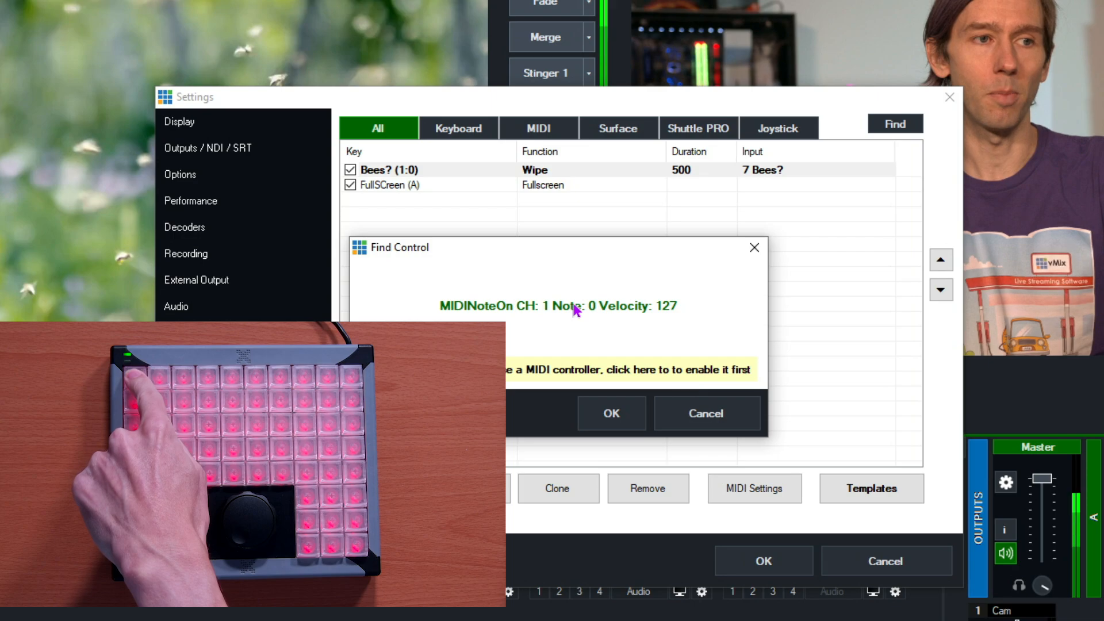
{"action": "left_click", "coordinate": [620, 418]}
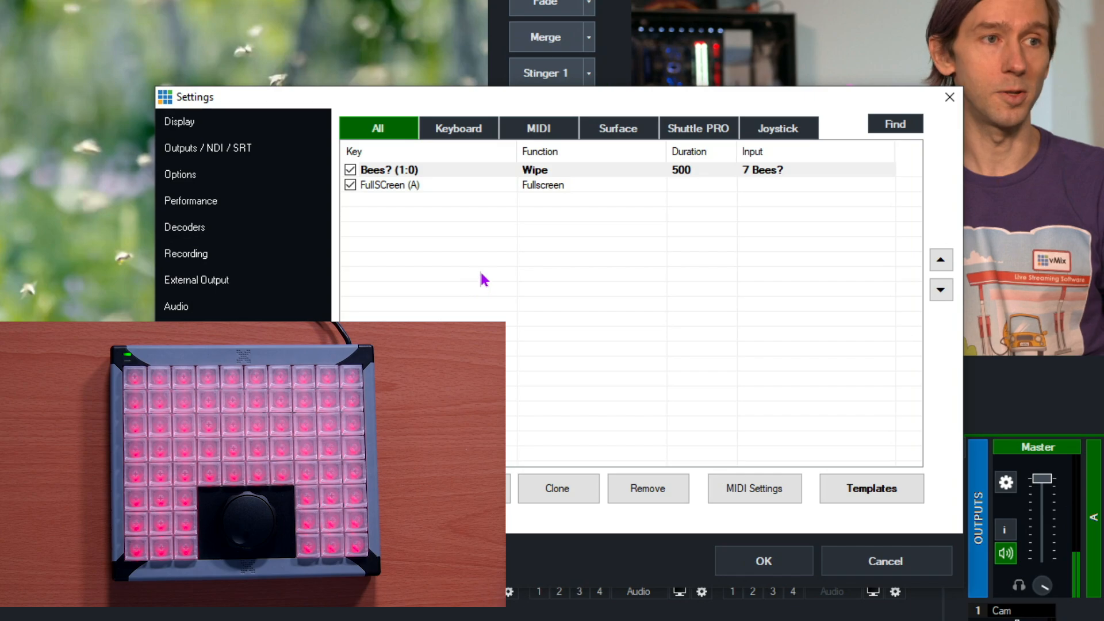
Open the Bees? shortcut to review its configuration and cancel out of it.
{"action": "left_click", "coordinate": [422, 173]}
{"action": "double_click", "coordinate": [443, 171]}
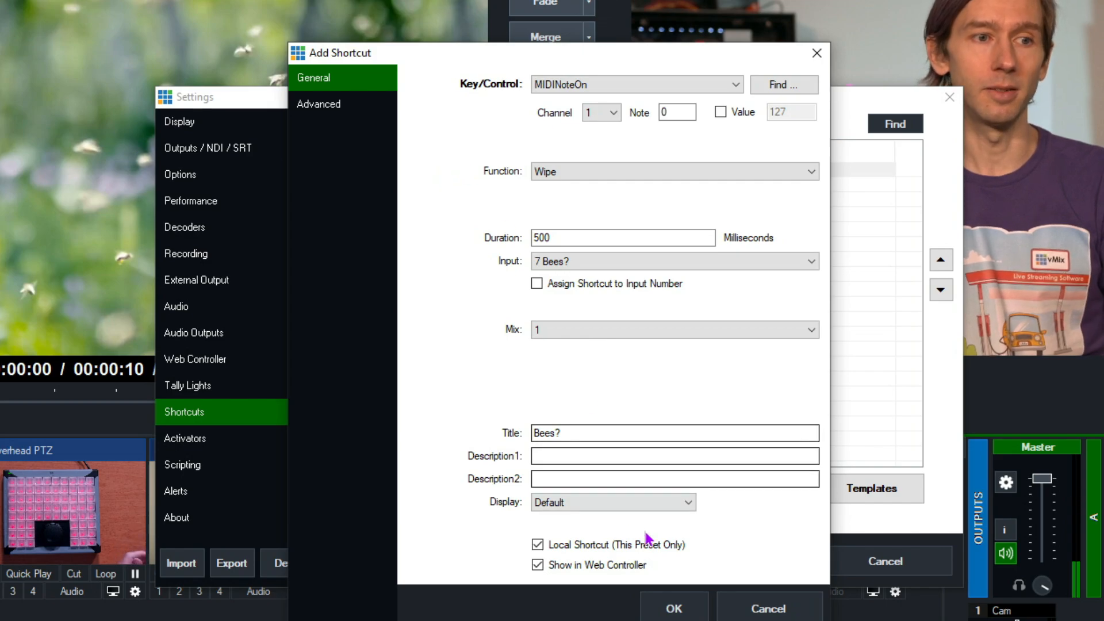
{"action": "left_click", "coordinate": [804, 614]}
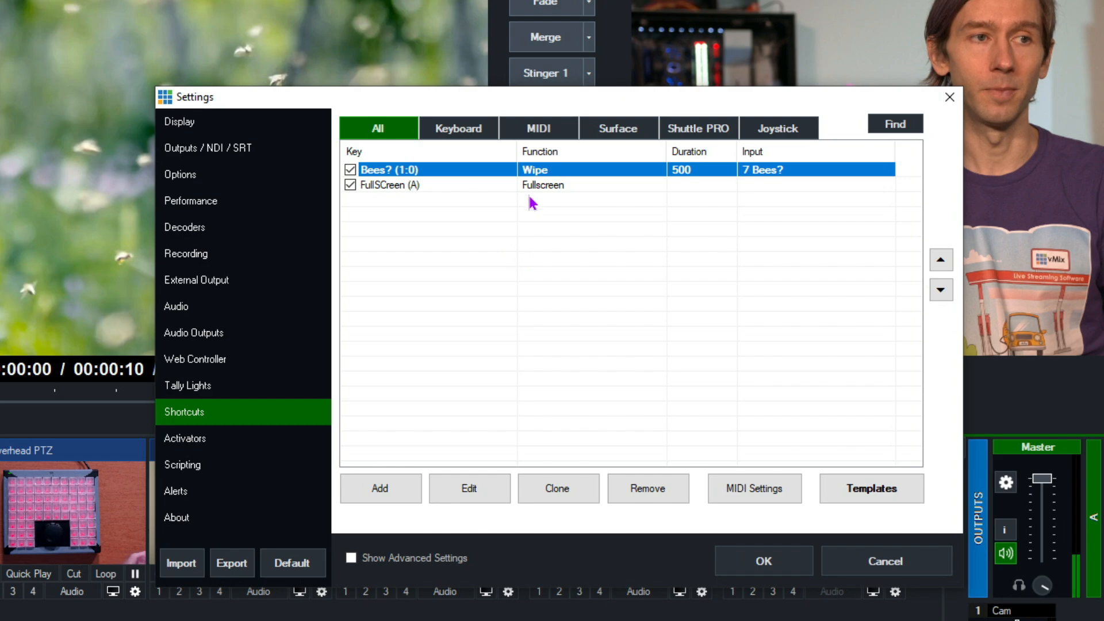
Clone the Bees? shortcut, open the copy for editing, and close it without changes.
{"action": "left_click", "coordinate": [574, 489]}
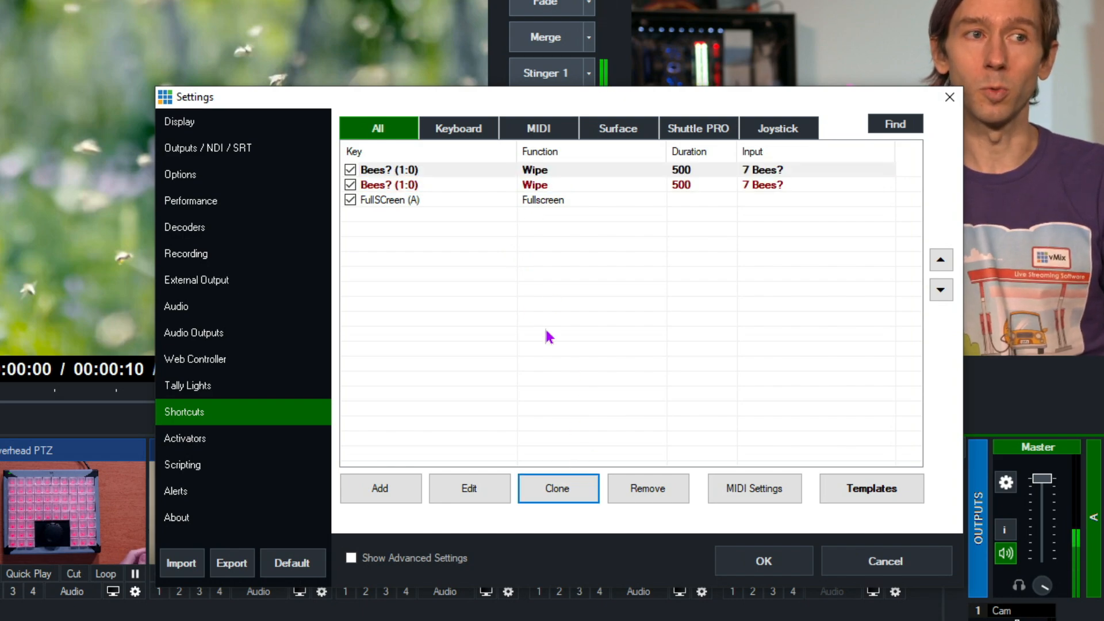
{"action": "left_click", "coordinate": [443, 188]}
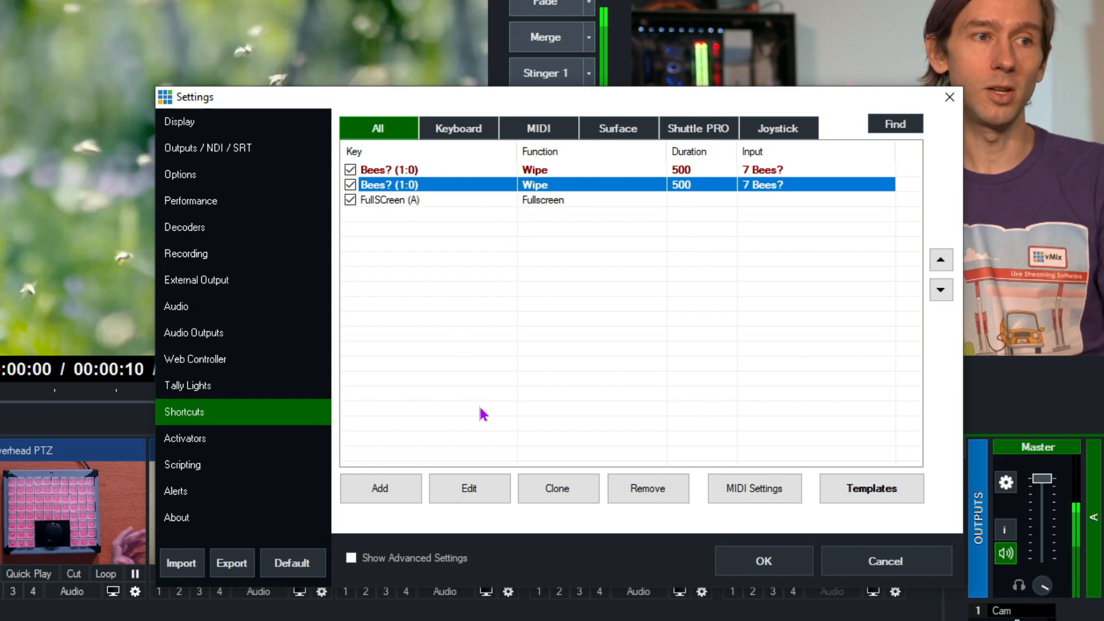
{"action": "left_click", "coordinate": [467, 486]}
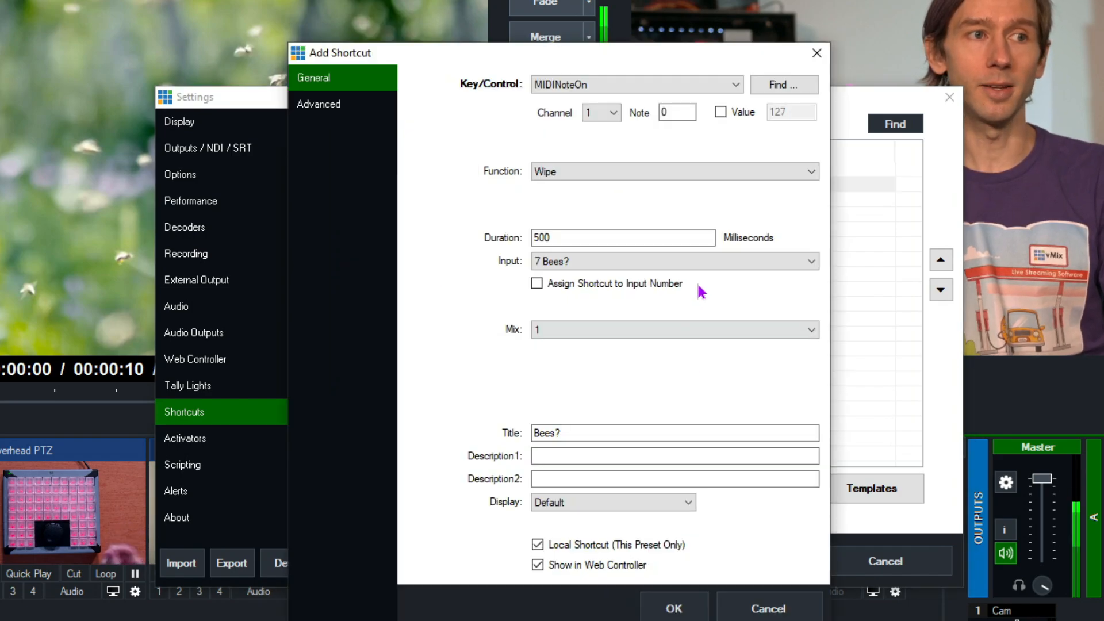
{"action": "left_click", "coordinate": [813, 58]}
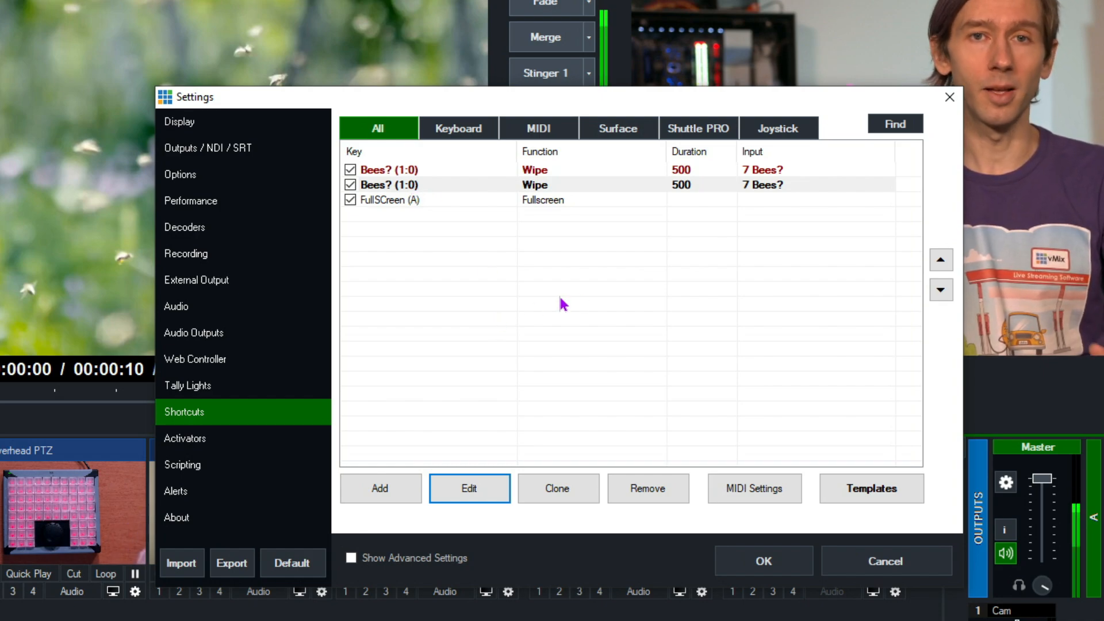
Remove the cloned Bees? shortcut from the list.
{"action": "left_click", "coordinate": [396, 184]}
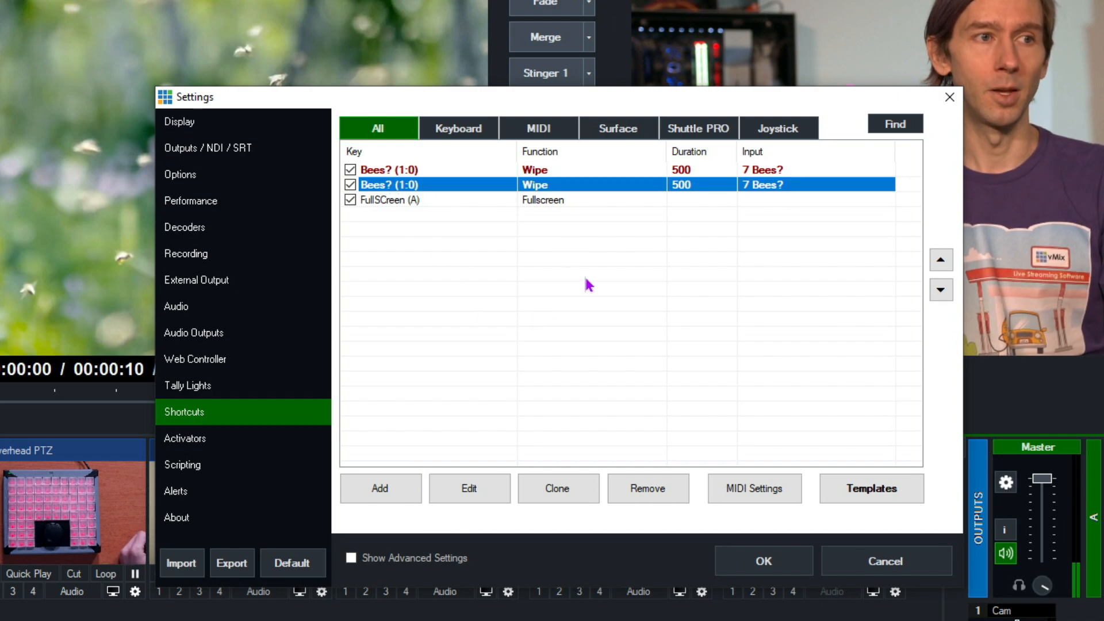
{"action": "left_click", "coordinate": [627, 488]}
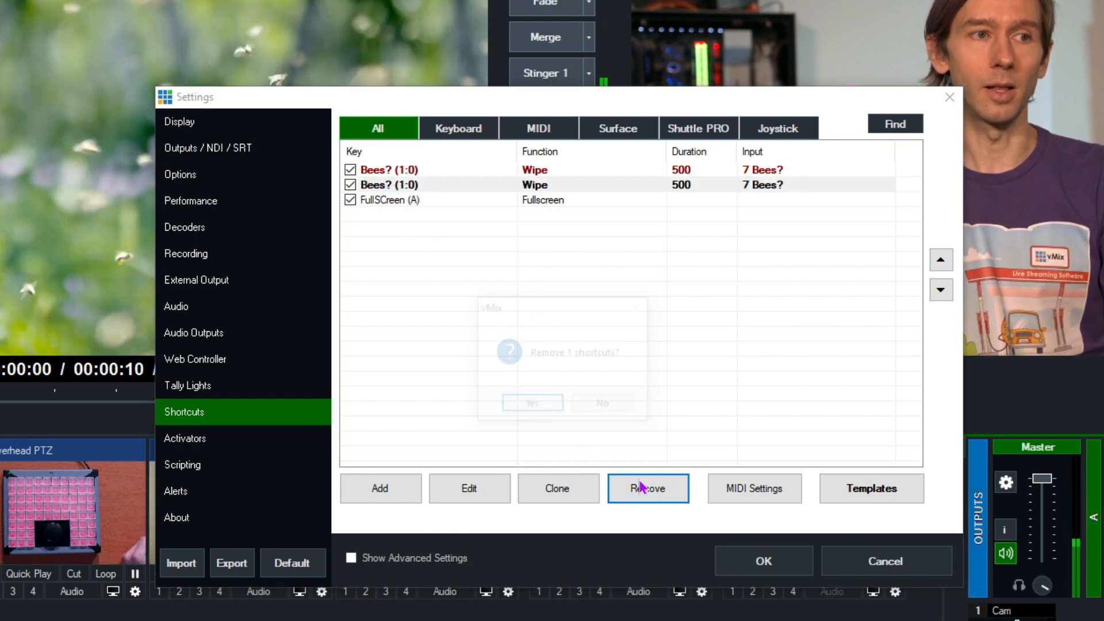
{"action": "left_click", "coordinate": [542, 409]}
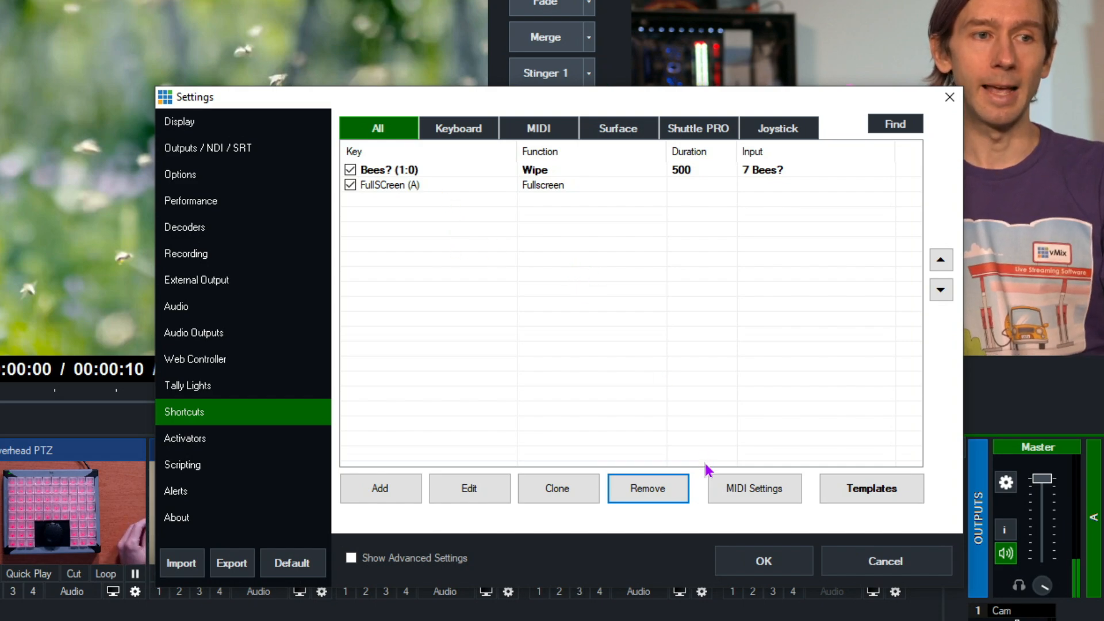
Examine the X-keys Video Switcher Kit and Replay X-keys XKE-64 shortcut templates, and close the templates without applying one.
{"action": "left_click", "coordinate": [871, 488]}
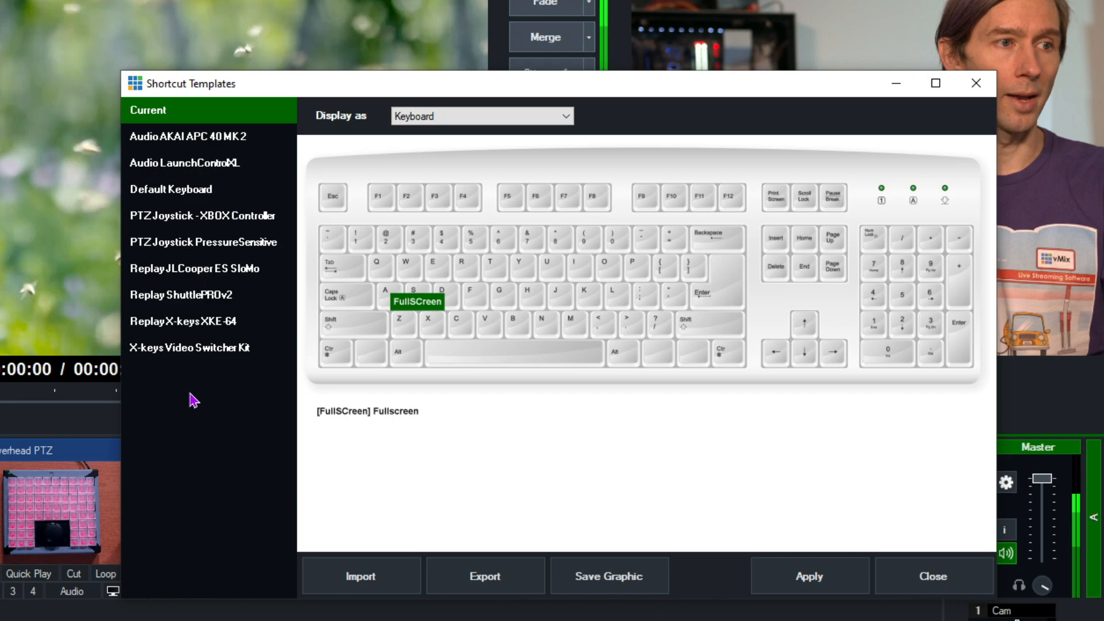
{"action": "left_click", "coordinate": [193, 351]}
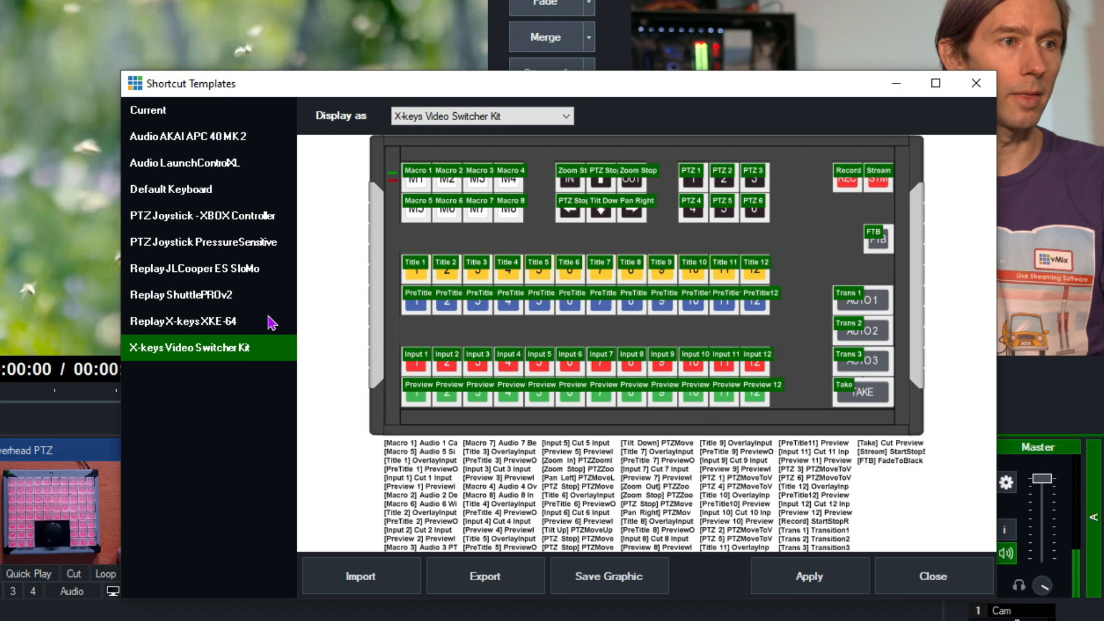
{"action": "left_click", "coordinate": [211, 325]}
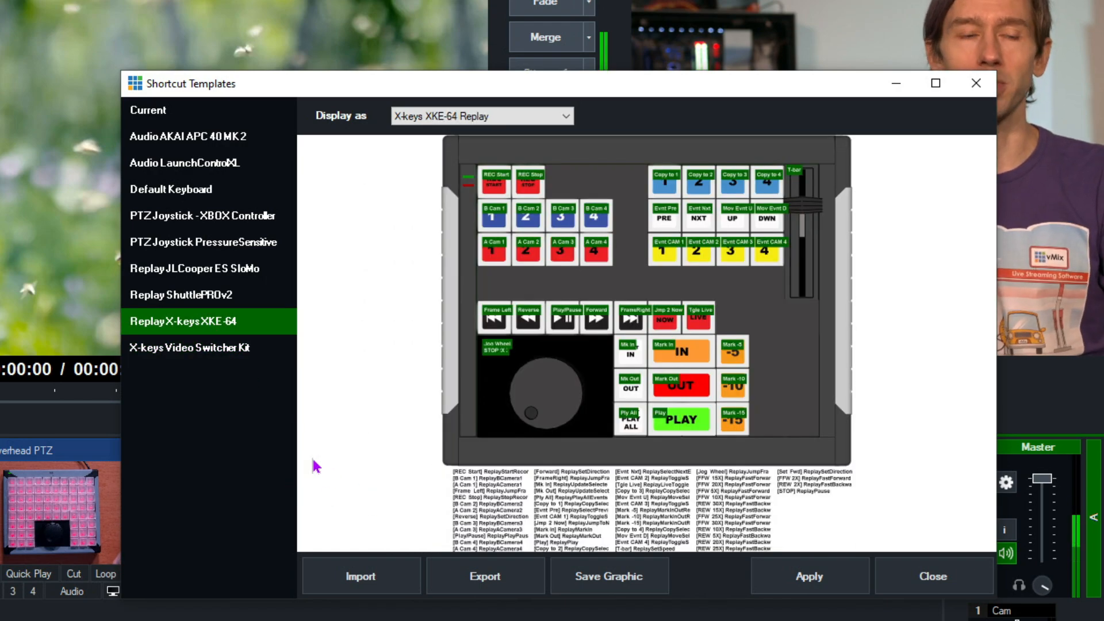
{"action": "left_click", "coordinate": [193, 352]}
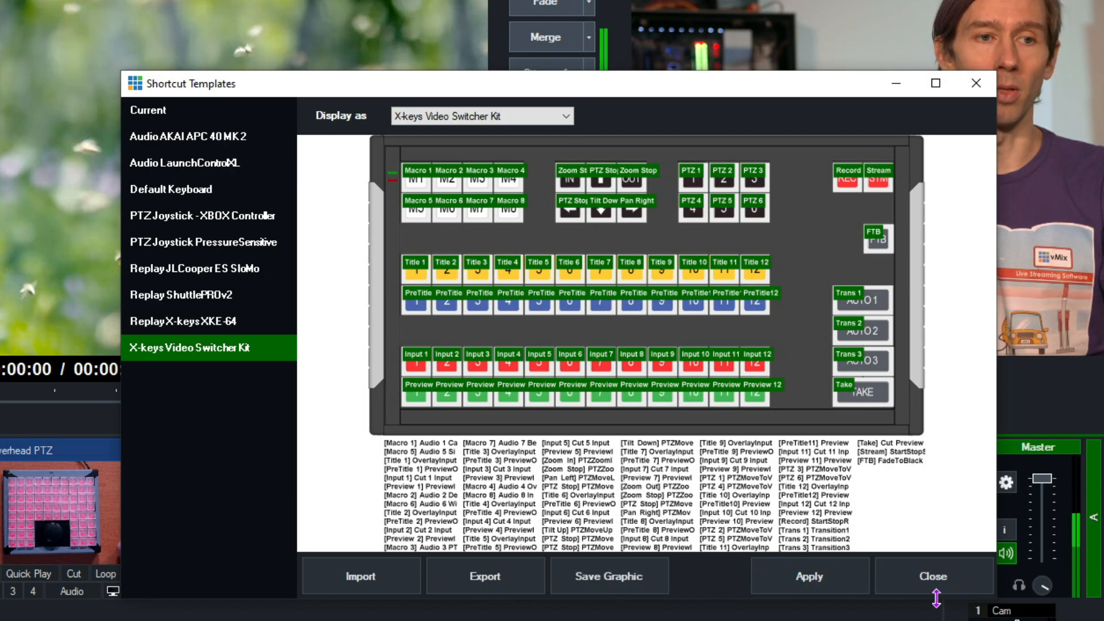
{"action": "left_click", "coordinate": [933, 576]}
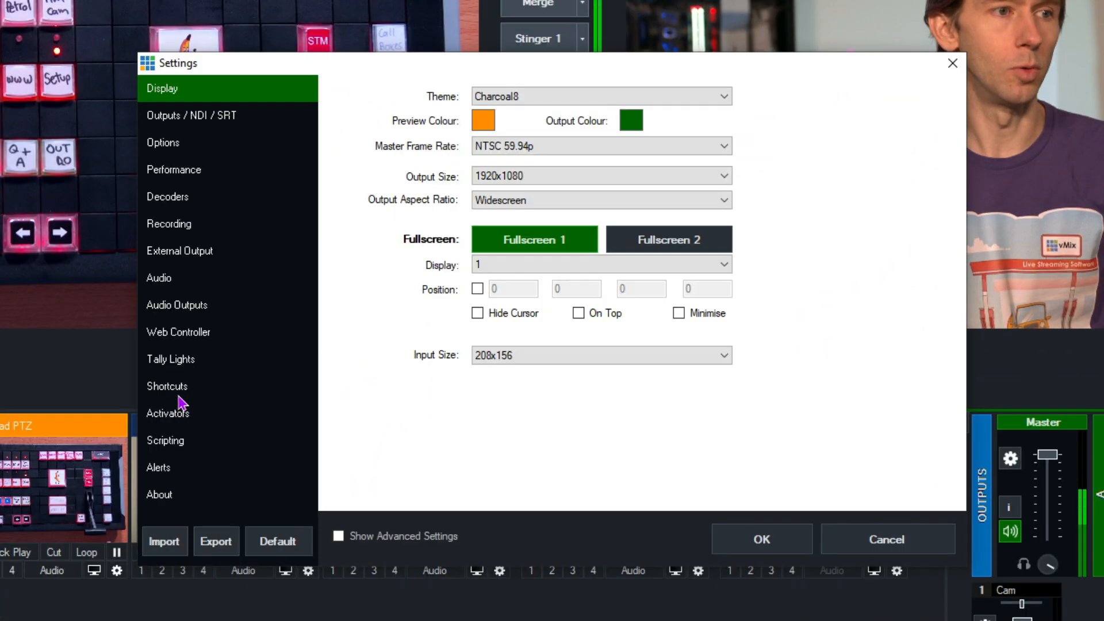
Add a new shortcut and detect the controller's T-bar as its control: MIDIControlChange on channel 2, note 0.
{"action": "left_click", "coordinate": [178, 390]}
{"action": "left_click", "coordinate": [368, 460]}
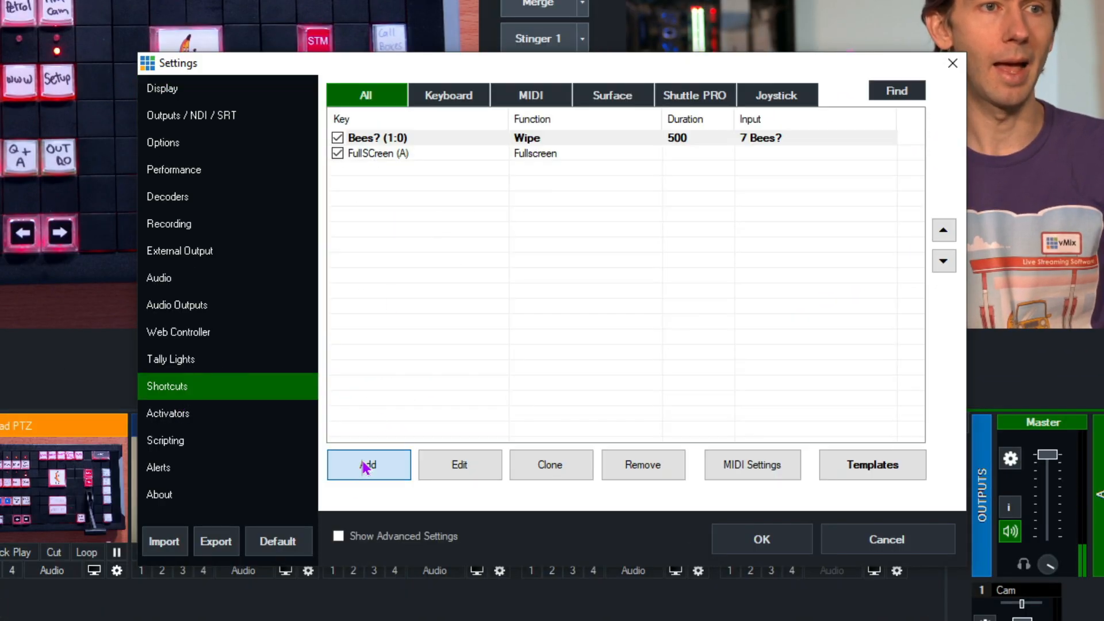
{"action": "left_click", "coordinate": [778, 52]}
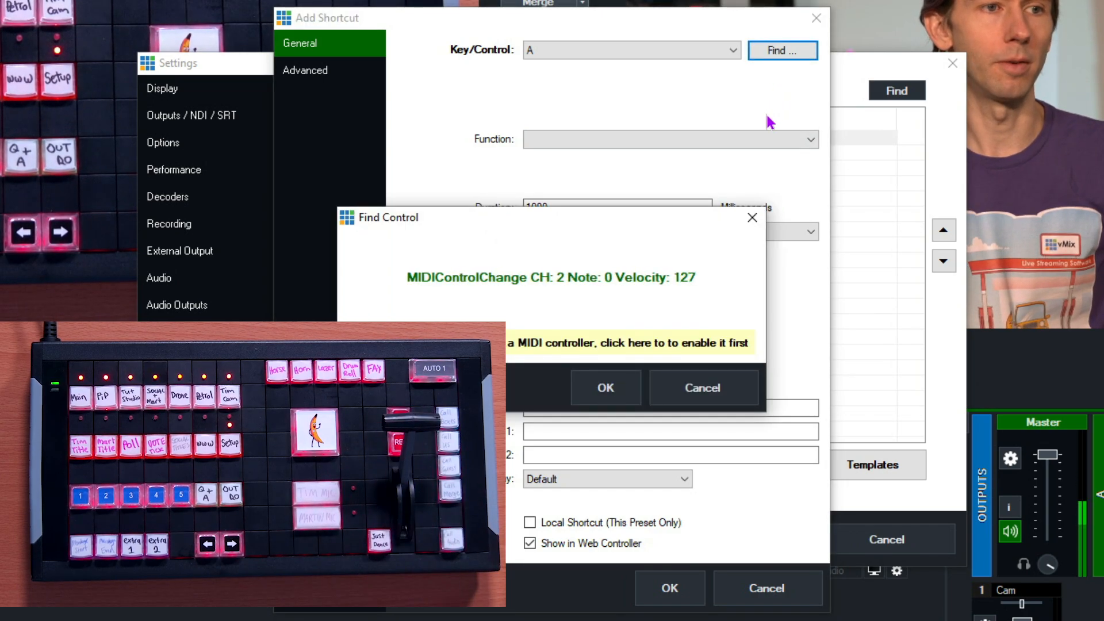
{"action": "left_click", "coordinate": [607, 389]}
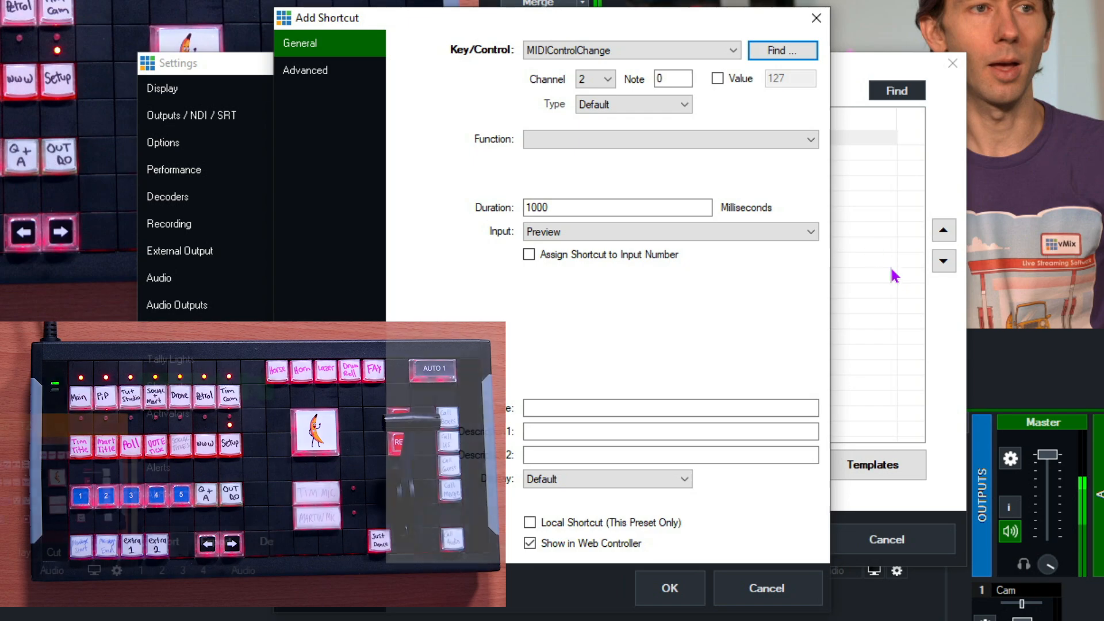
Assign the SetFader function to the T-bar shortcut and title it "TBAR".
{"action": "left_click", "coordinate": [581, 141]}
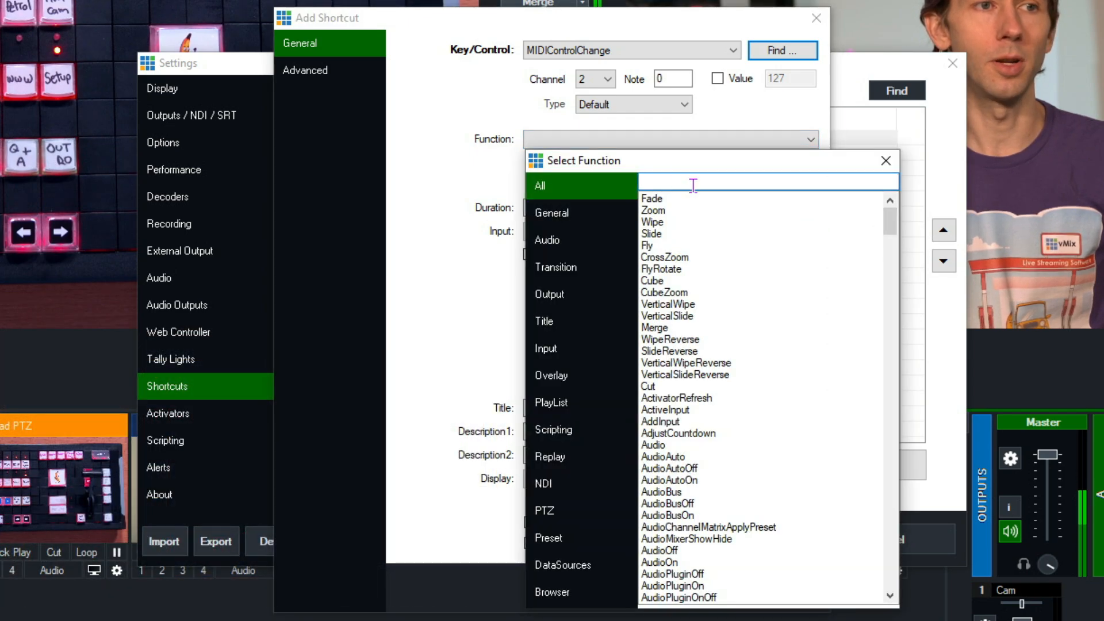
{"action": "type", "text": "setfader"}
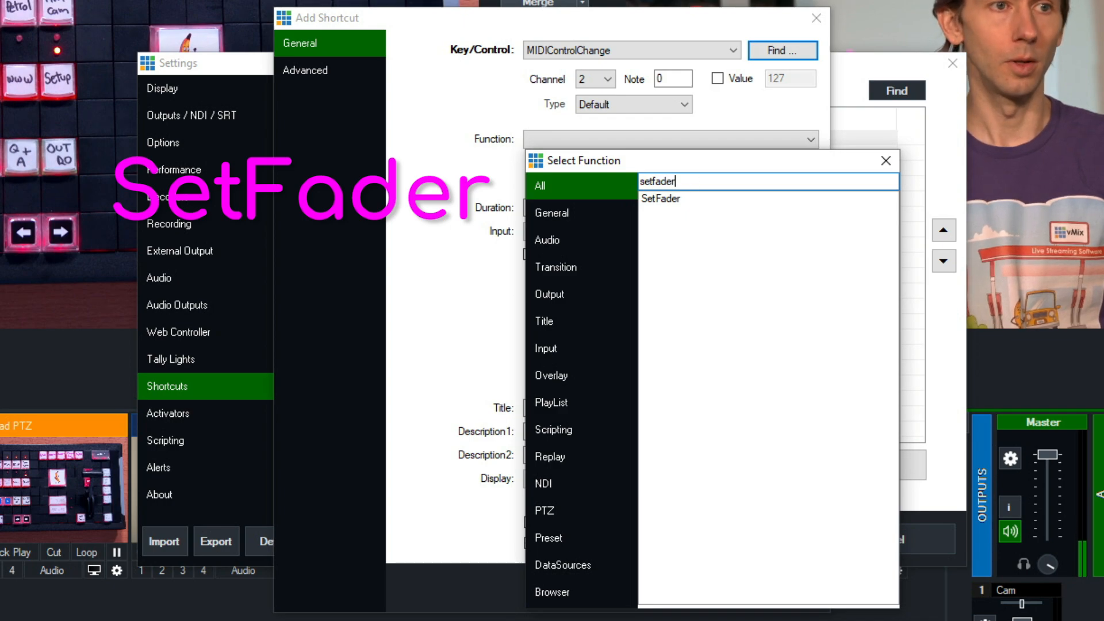
{"action": "double_click", "coordinate": [708, 199]}
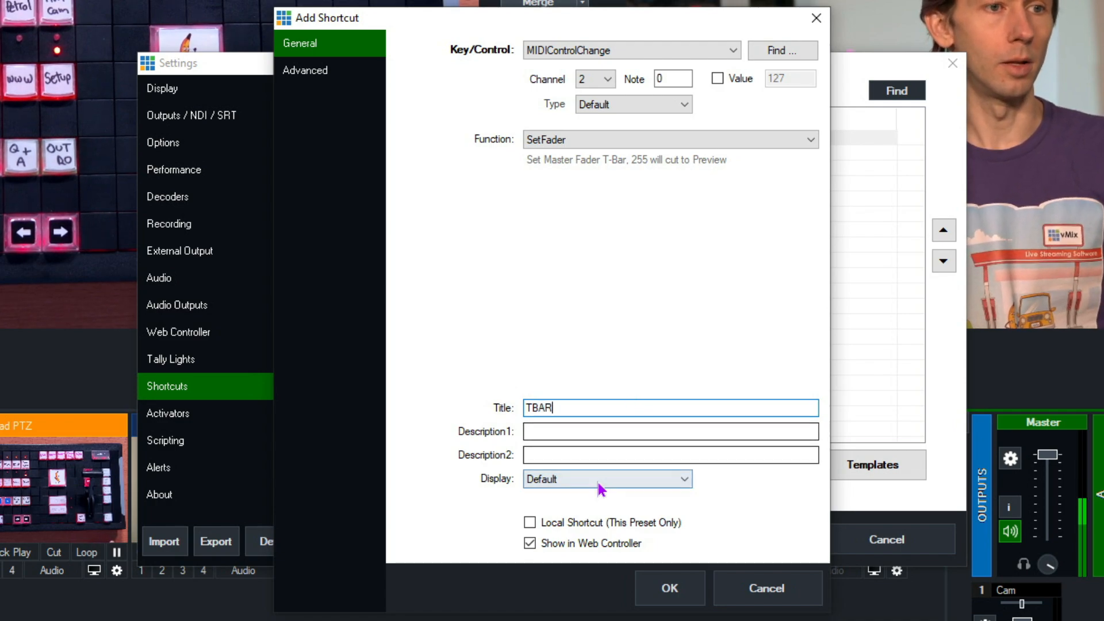
Save the TBAR shortcut as local to this preset only and apply the settings.
{"action": "left_click", "coordinate": [529, 523]}
{"action": "left_click", "coordinate": [670, 590]}
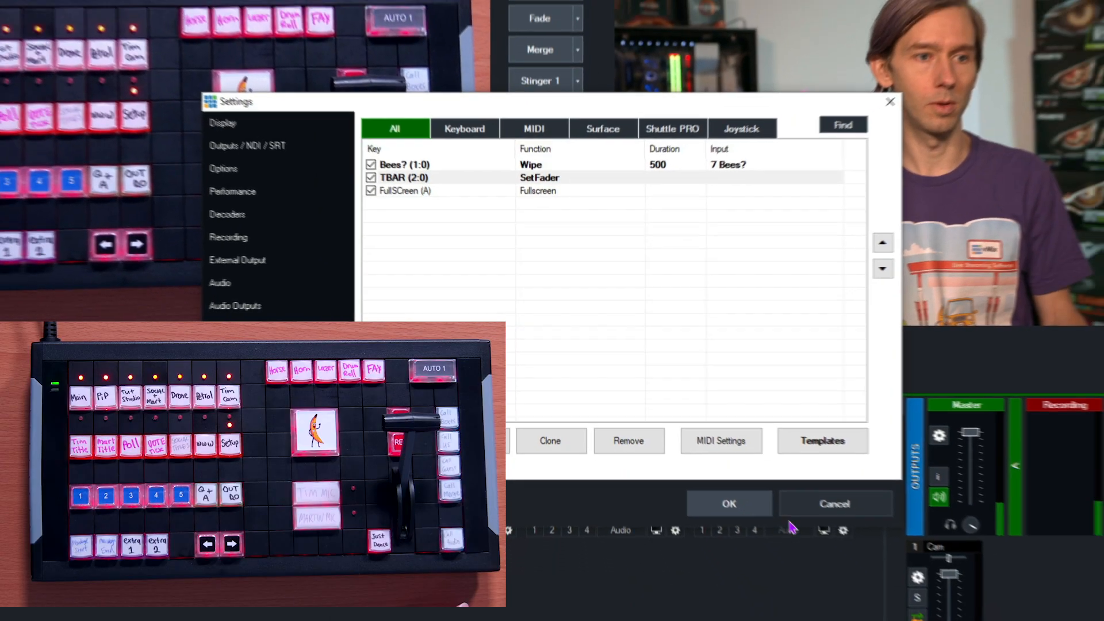
{"action": "left_click", "coordinate": [793, 542]}
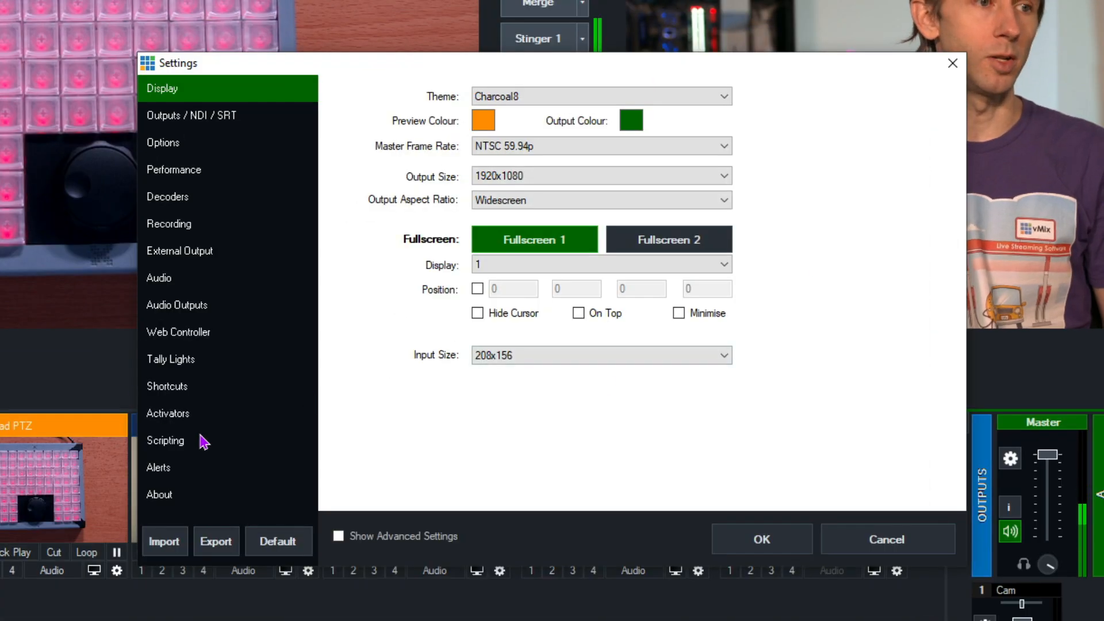
Open the activator settings and confirm the device list with X-Keys Controller and StreamDeck Controller enabled.
{"action": "left_click", "coordinate": [180, 422]}
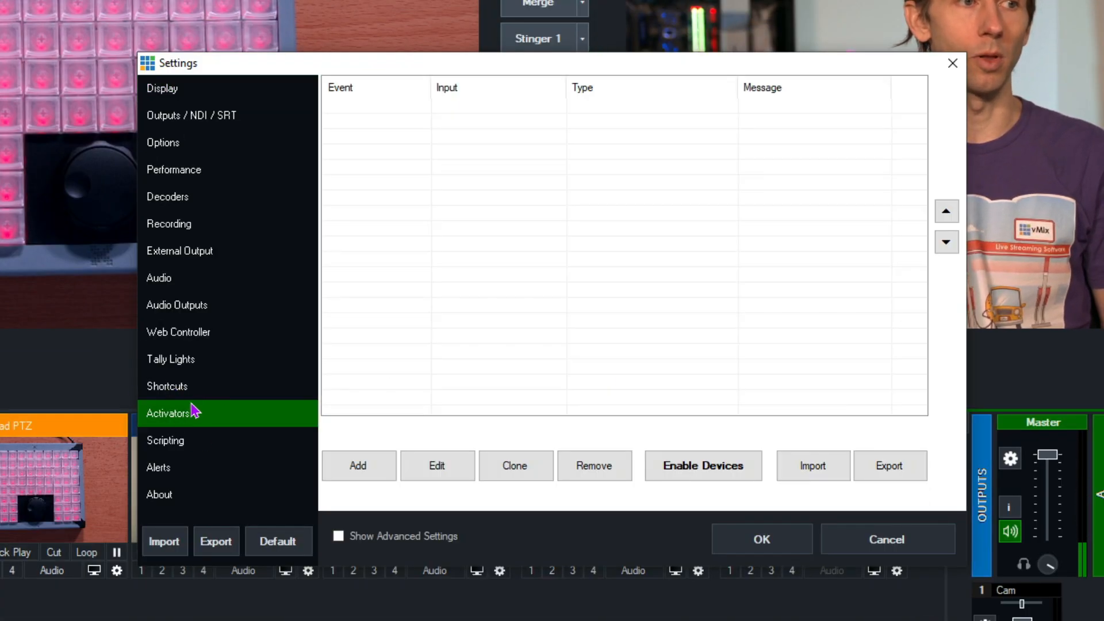
{"action": "left_click", "coordinate": [712, 472]}
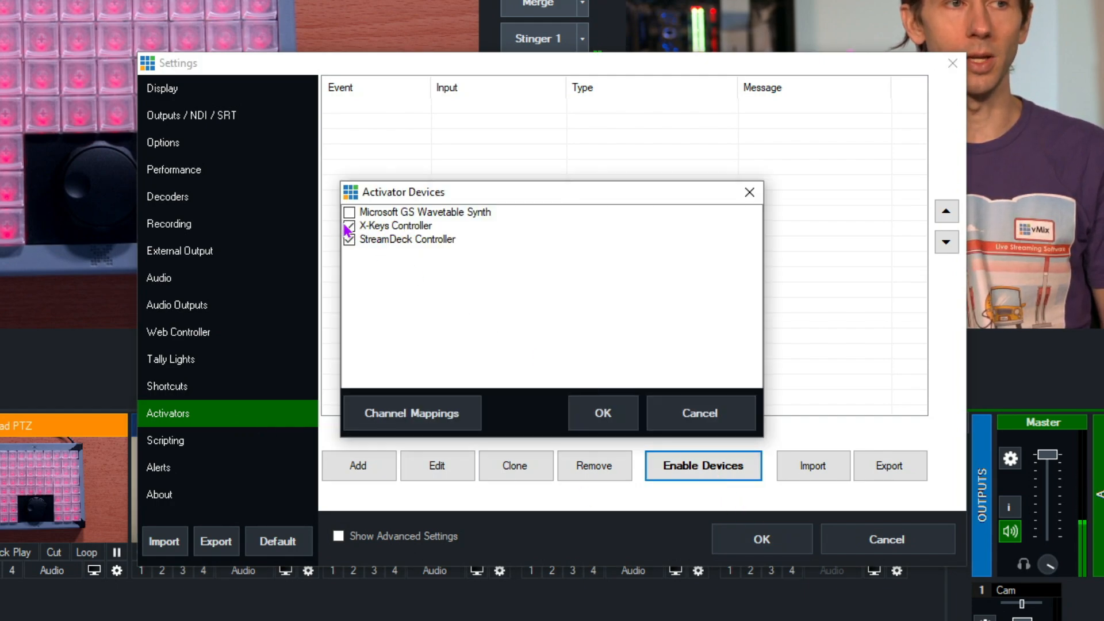
{"action": "left_click", "coordinate": [602, 414]}
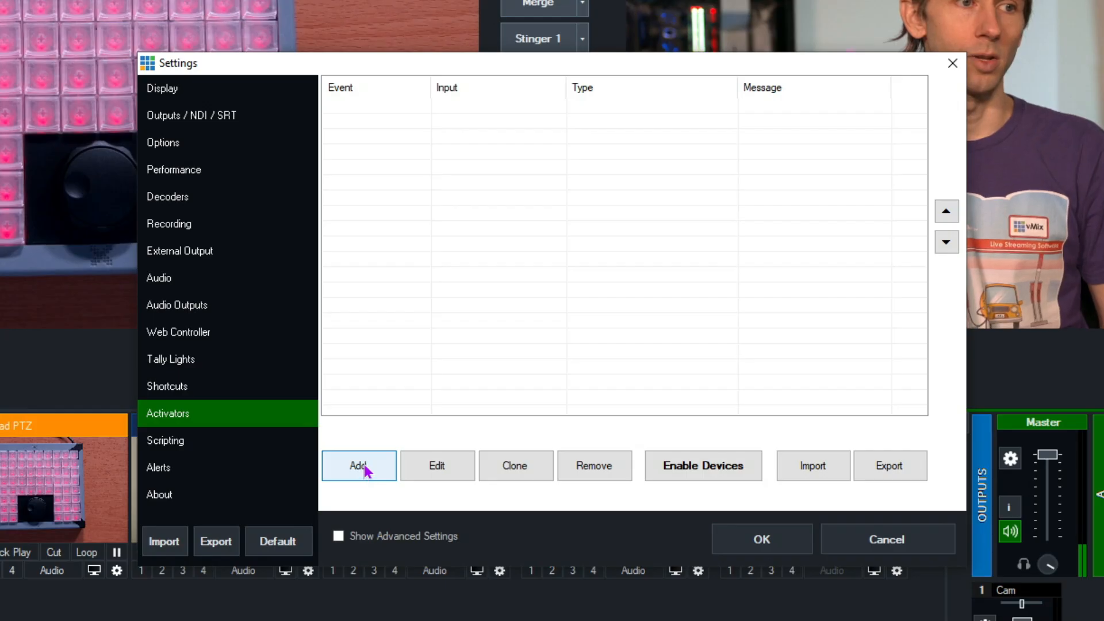
Add a Note activator on channel 1, detect the controller's last key, and set the note range to 0 to 79.
{"action": "left_click", "coordinate": [365, 466]}
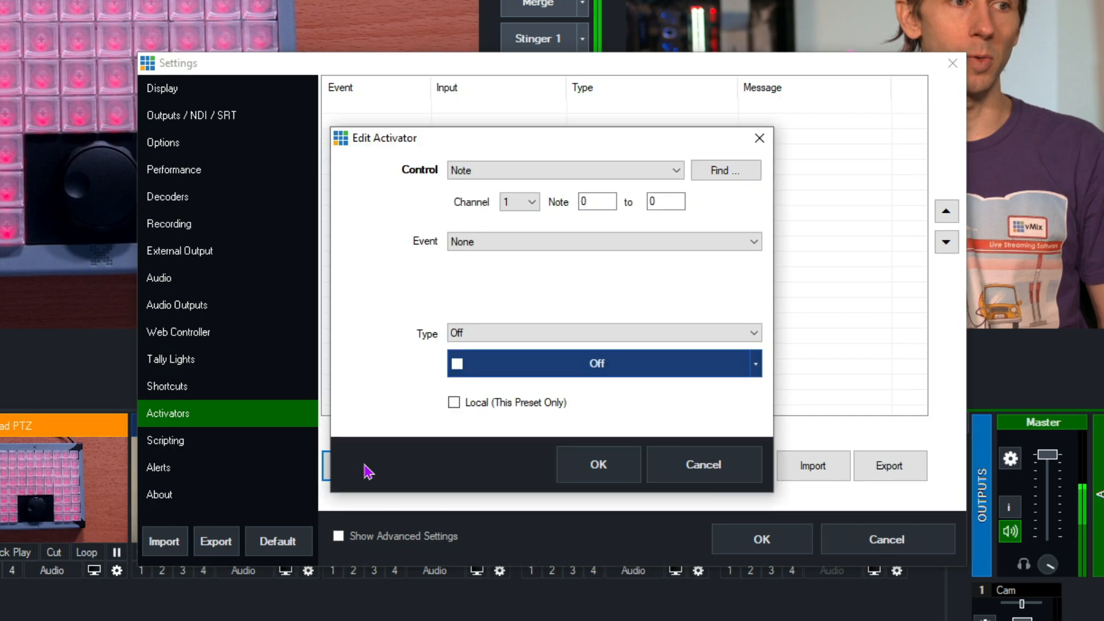
{"action": "left_click", "coordinate": [719, 172]}
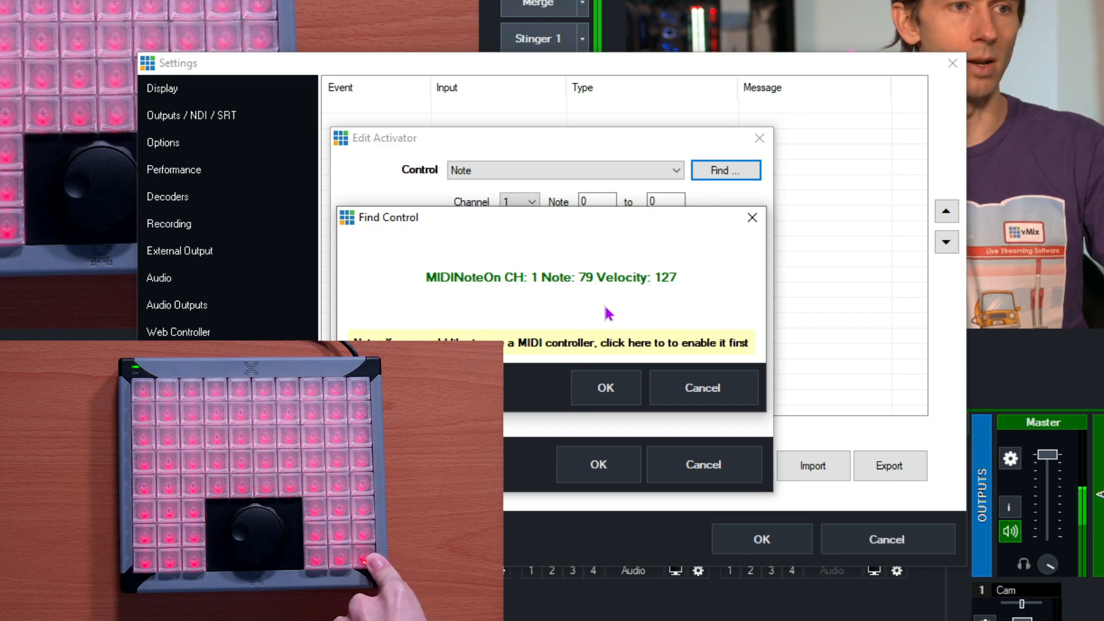
{"action": "left_click", "coordinate": [713, 388]}
{"action": "double_click", "coordinate": [670, 199]}
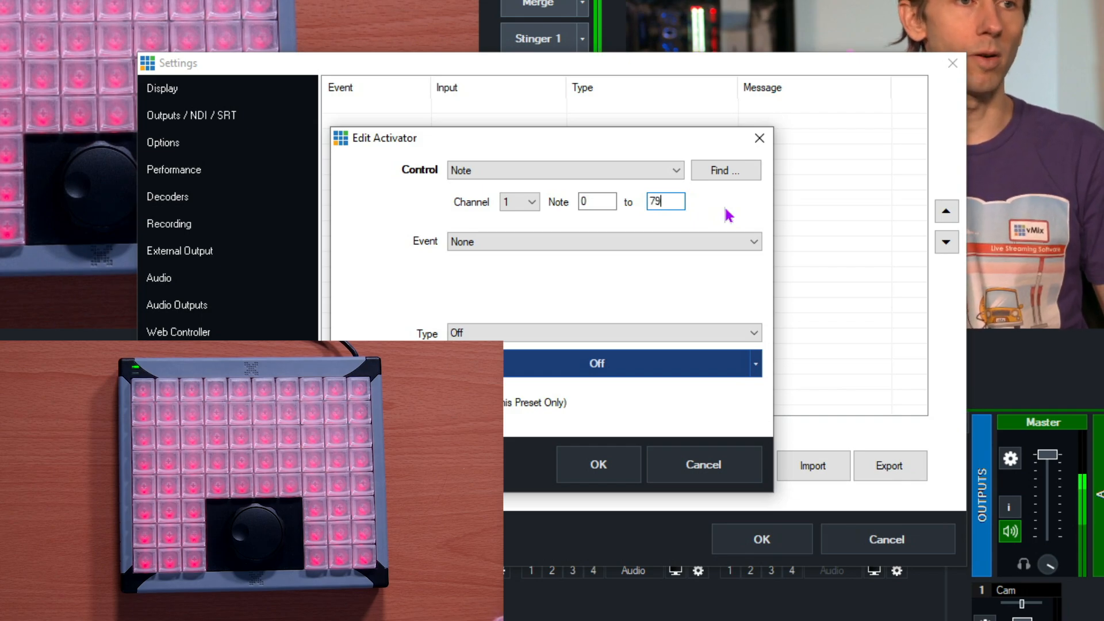
Set the activator's event to Default and its type to Off, and save it.
{"action": "left_click", "coordinate": [547, 244]}
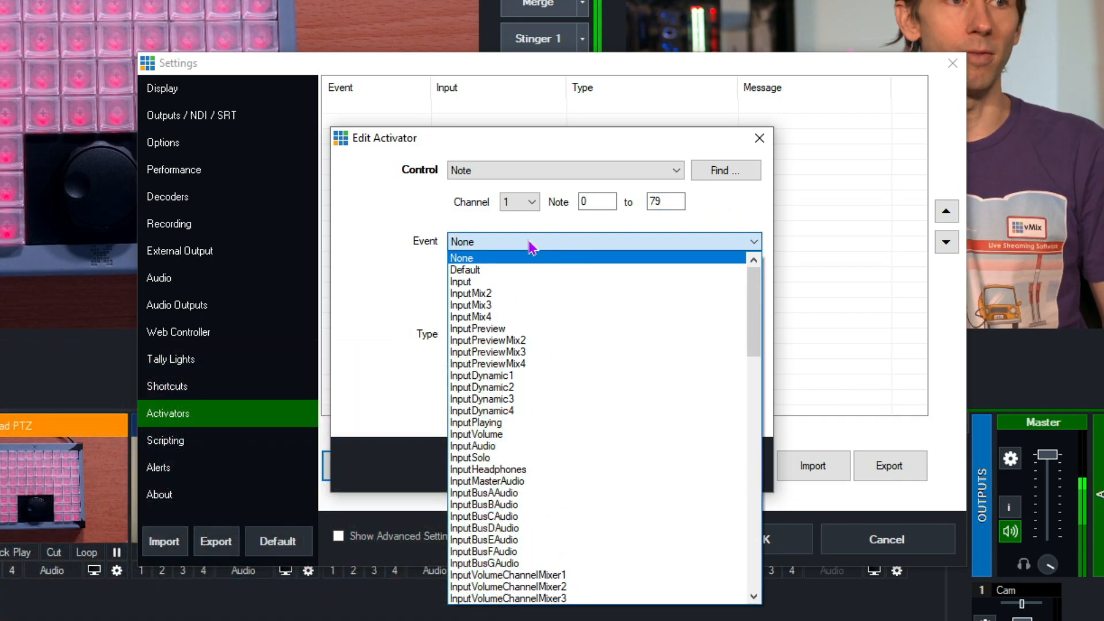
{"action": "left_click", "coordinate": [483, 270]}
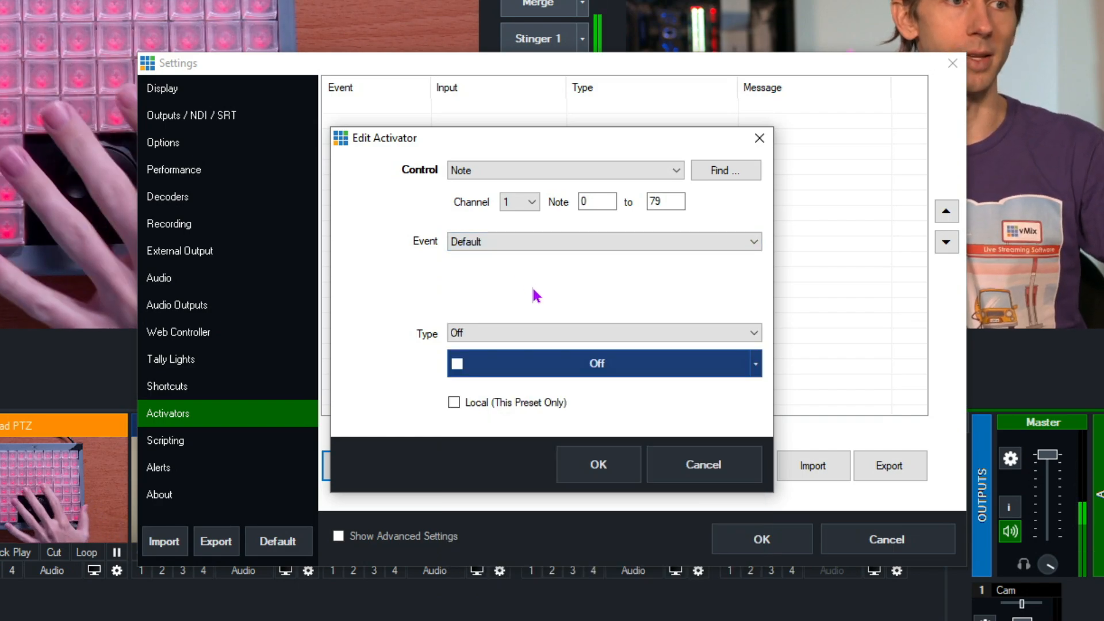
{"action": "left_click", "coordinate": [477, 333]}
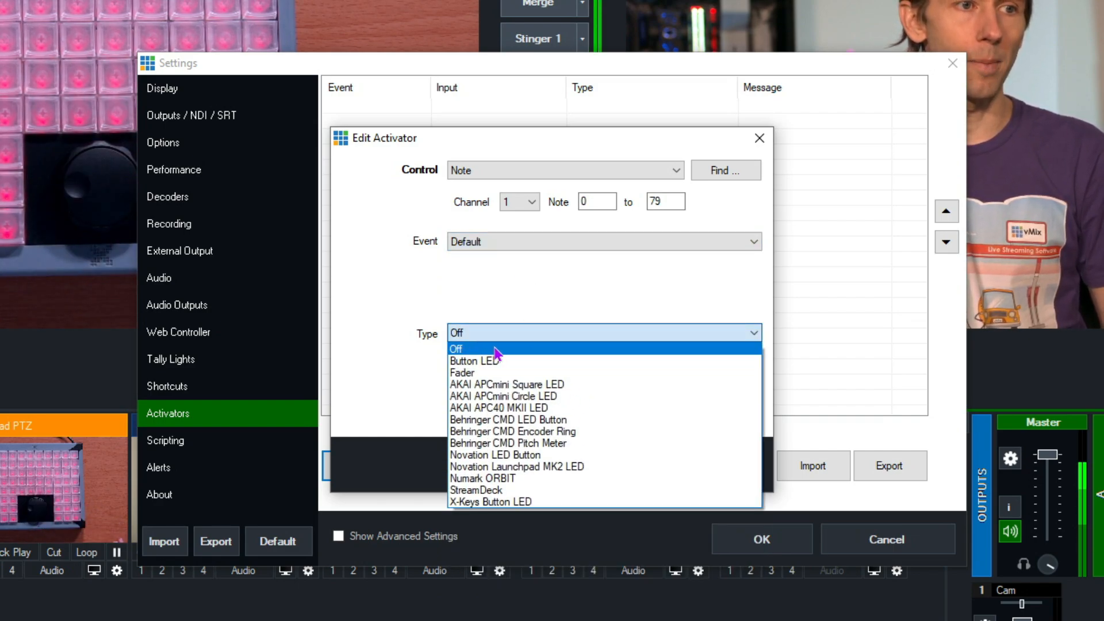
{"action": "left_click", "coordinate": [497, 349]}
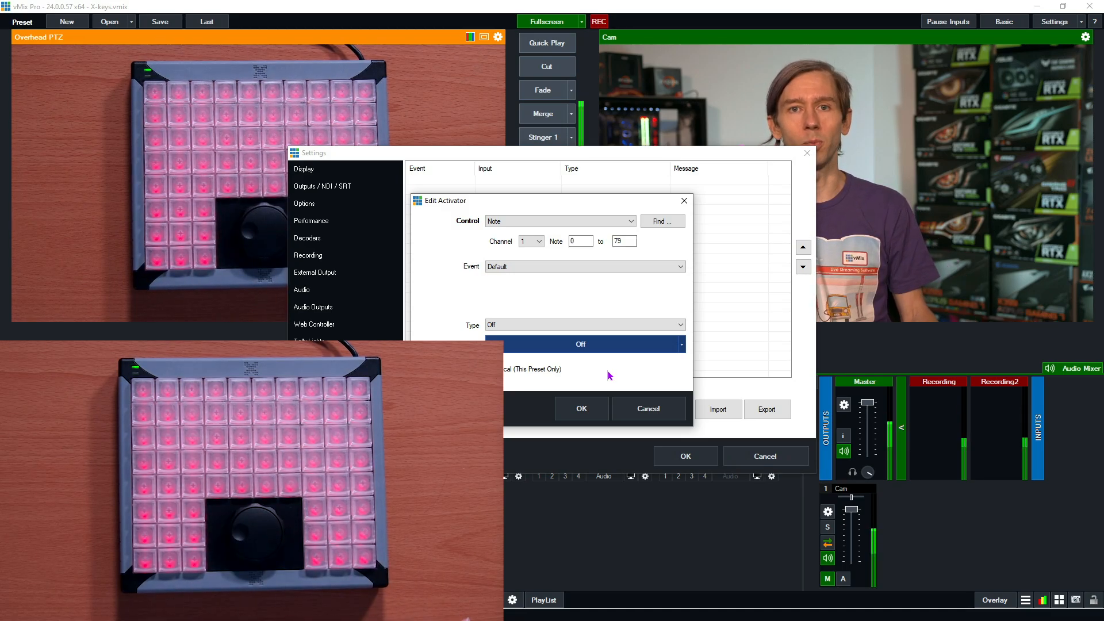
{"action": "left_click", "coordinate": [582, 410]}
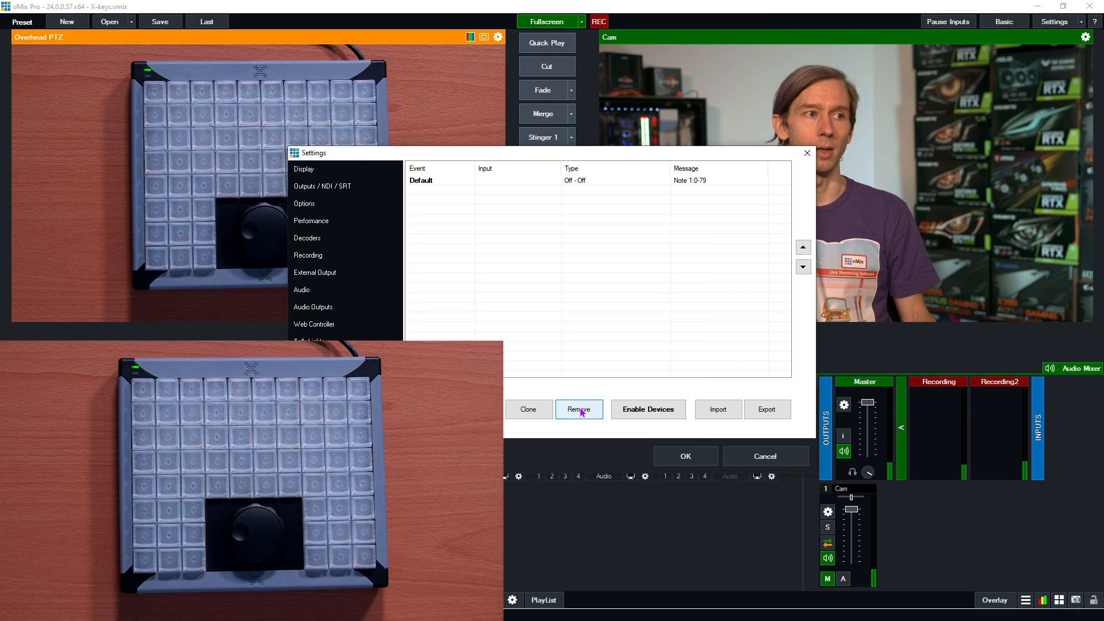
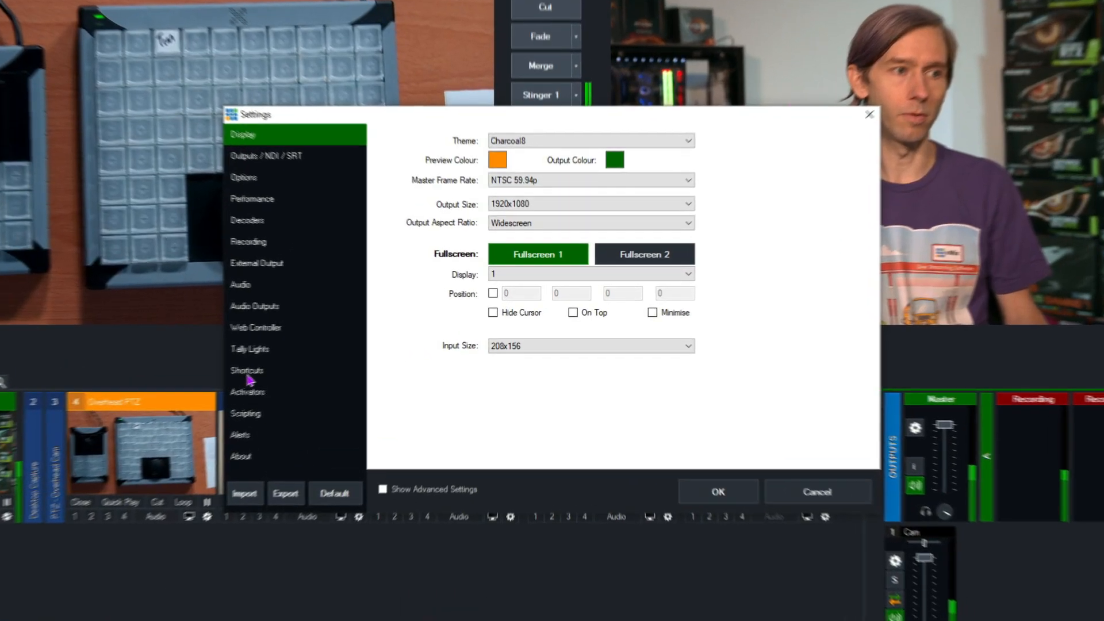
{"action": "left_click", "coordinate": [323, 359]}
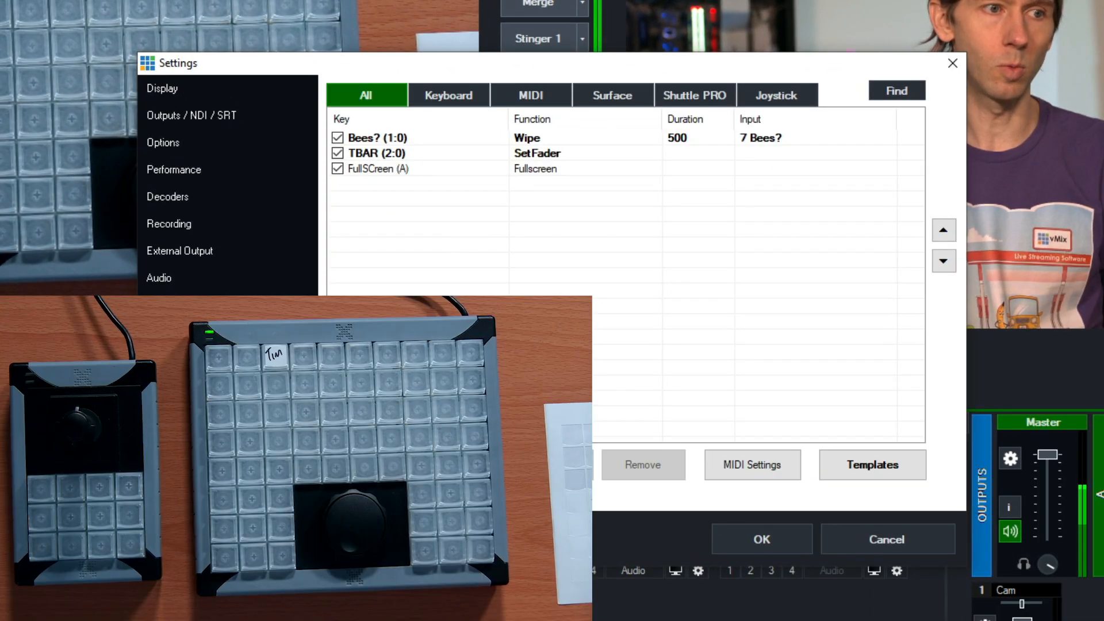
{"action": "left_click", "coordinate": [551, 464]}
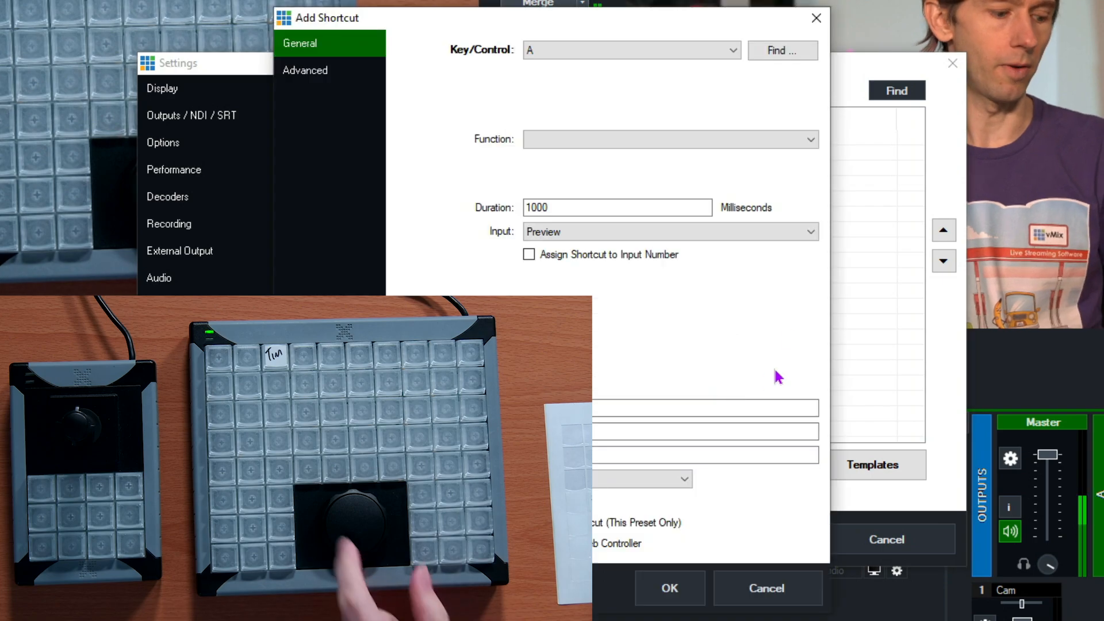
{"action": "left_click", "coordinate": [796, 55]}
{"action": "left_click", "coordinate": [610, 382]}
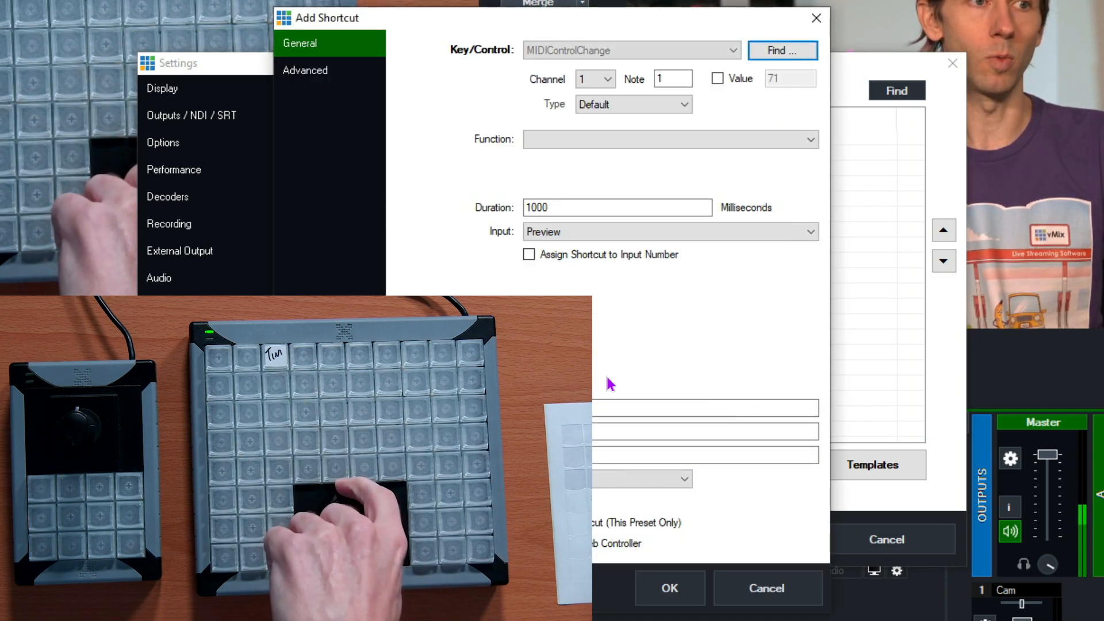
{"action": "left_click", "coordinate": [593, 112]}
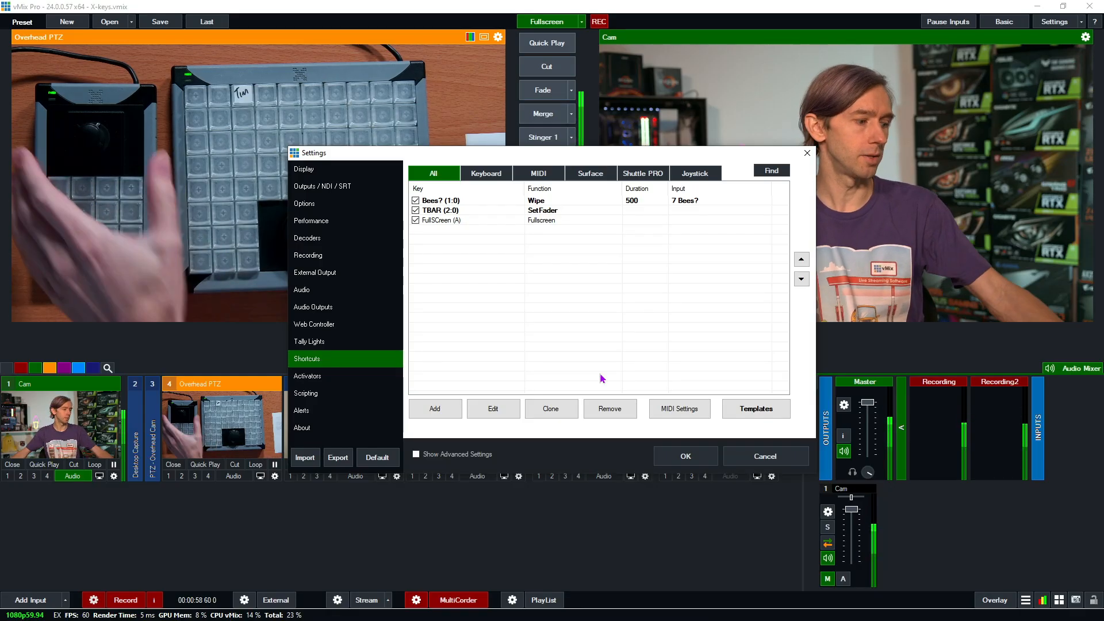
Add a shortcut for the controller joystick's left movement (JoystickLeftA, index 0, button 0) with the PTZMoveLeft function.
{"action": "left_click", "coordinate": [435, 409]}
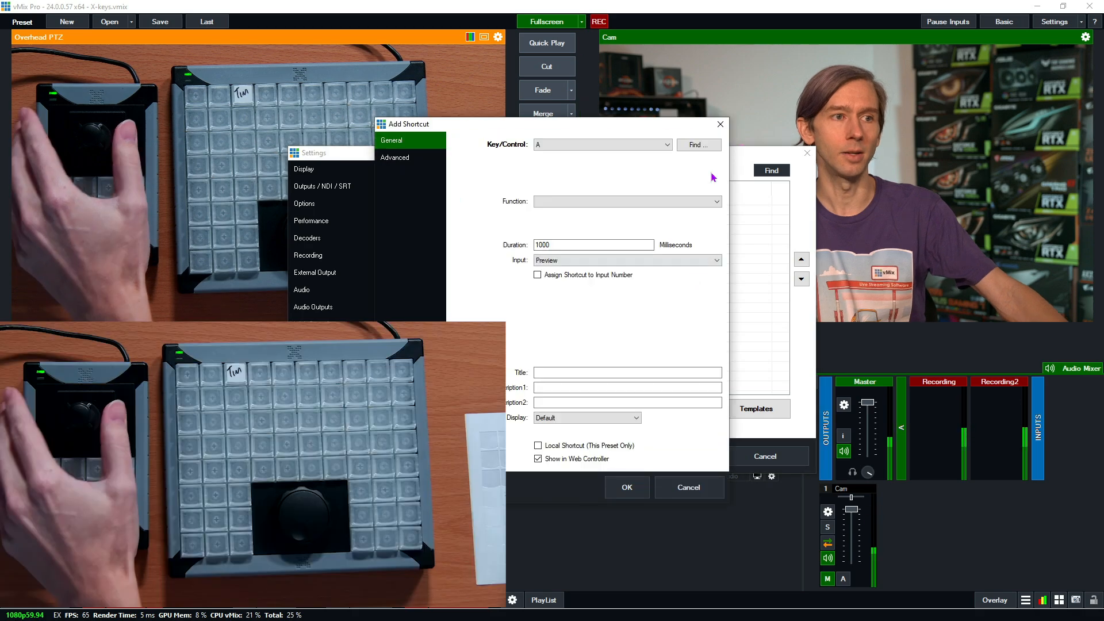
{"action": "left_click", "coordinate": [699, 144]}
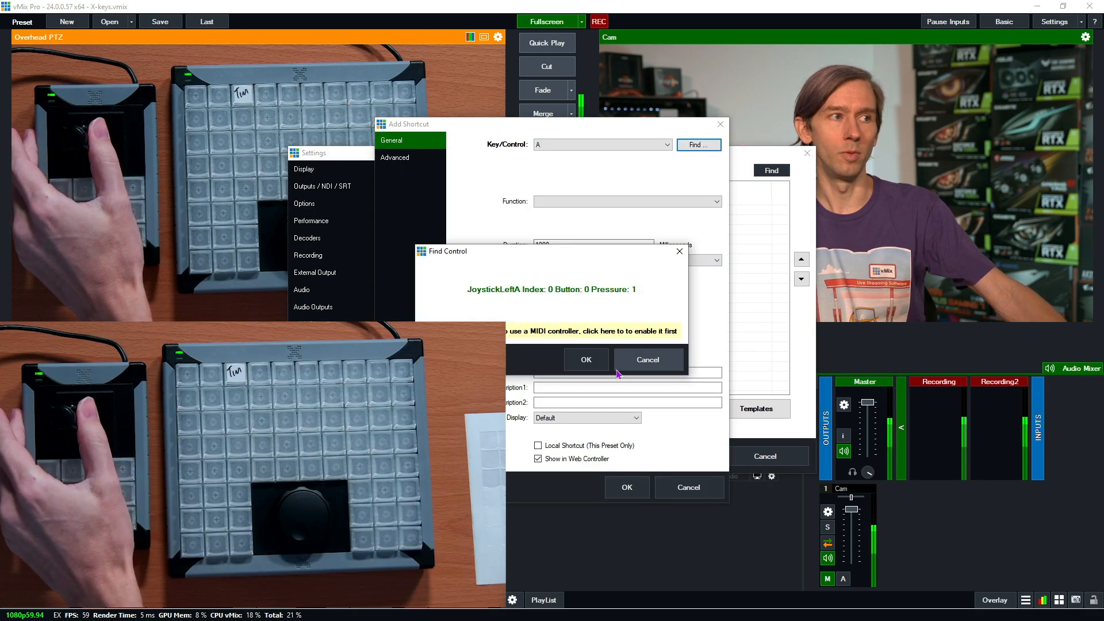
{"action": "left_click", "coordinate": [586, 361]}
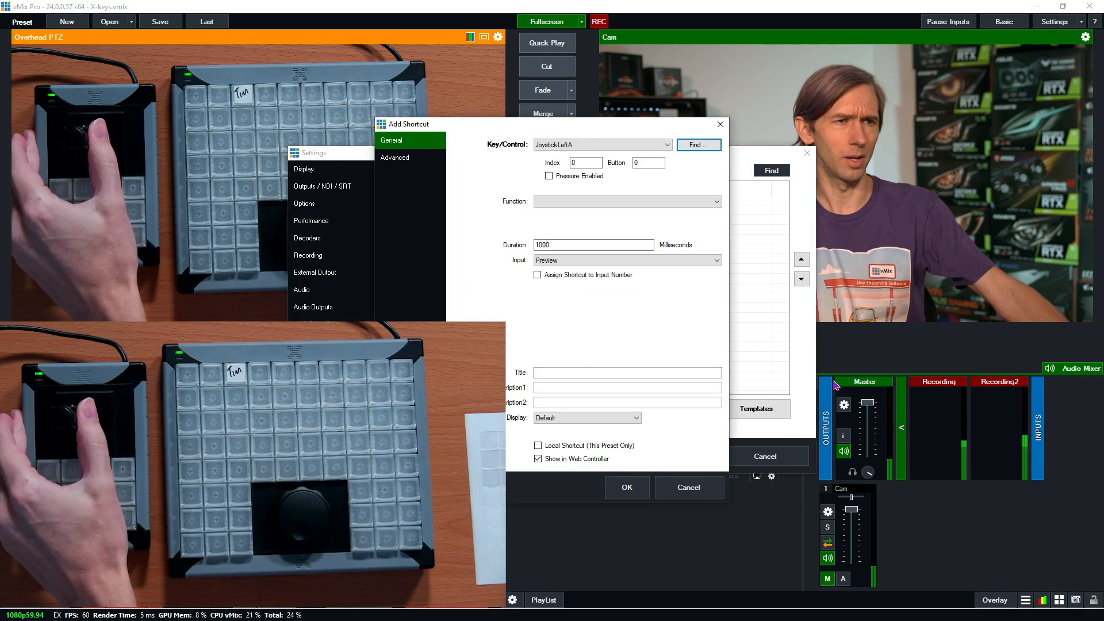
{"action": "left_click", "coordinate": [598, 202]}
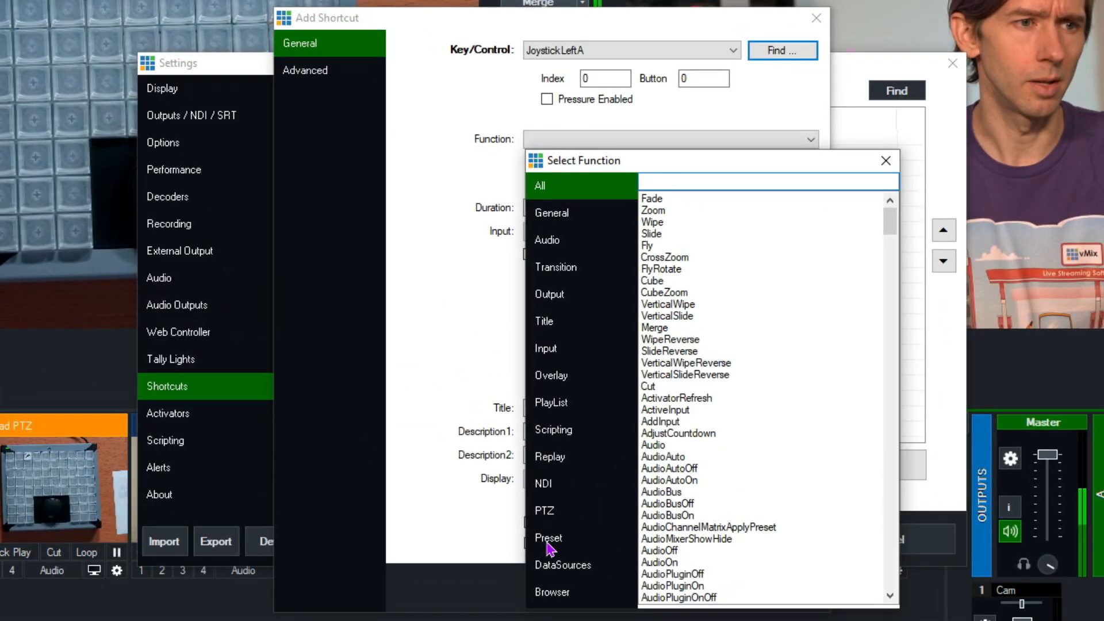
{"action": "left_click", "coordinate": [546, 511]}
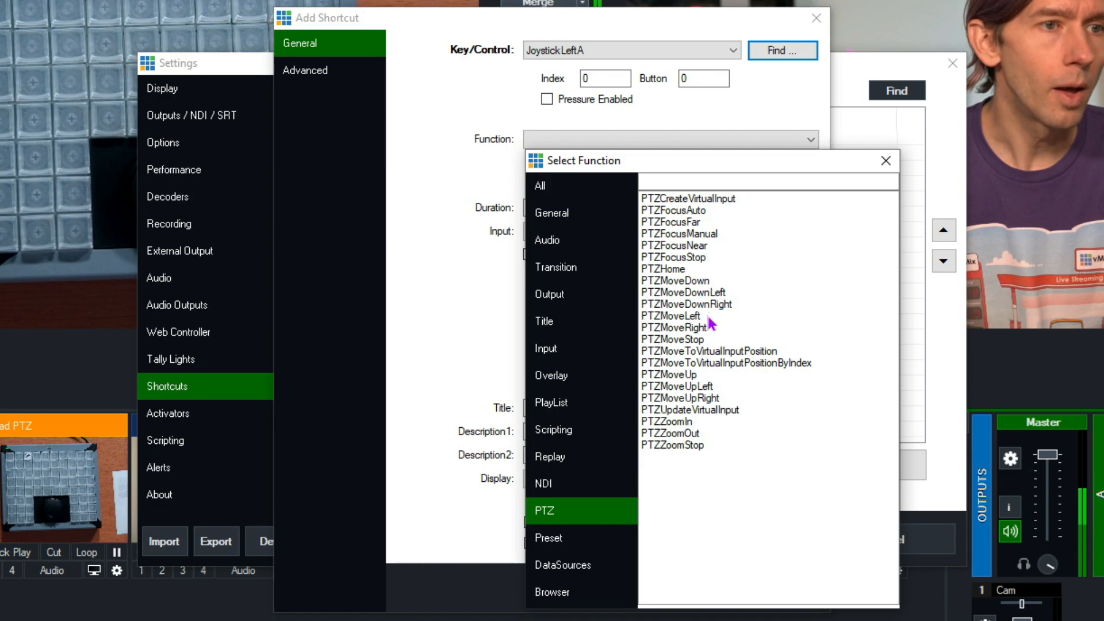
{"action": "double_click", "coordinate": [688, 318]}
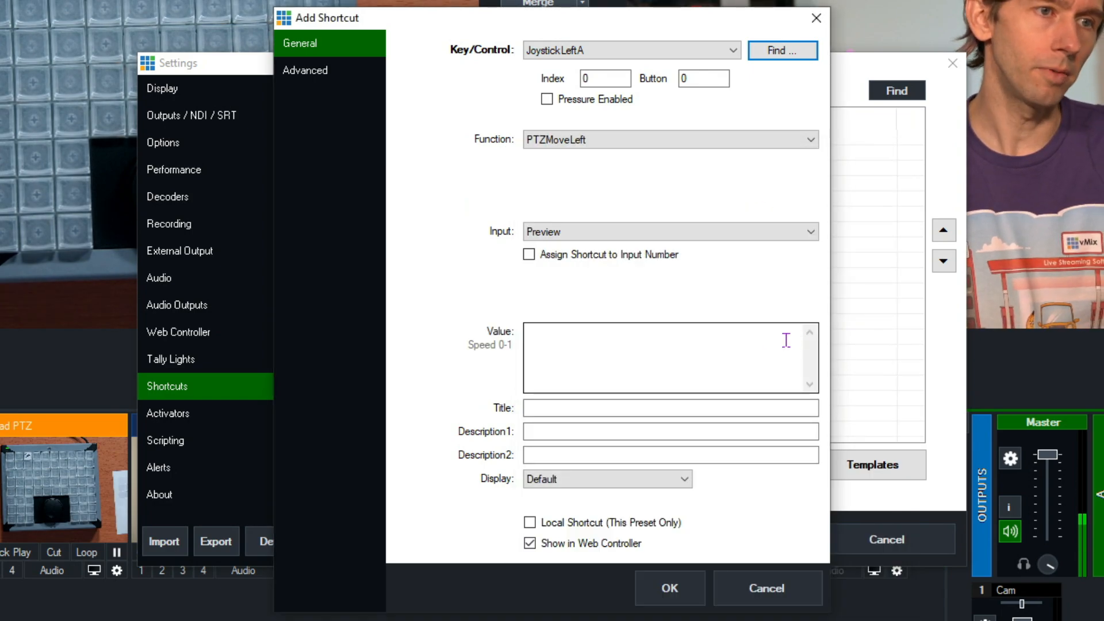
Target the shortcut at input 4 Overhead PTZ and save it as local to this preset only.
{"action": "left_click", "coordinate": [725, 232]}
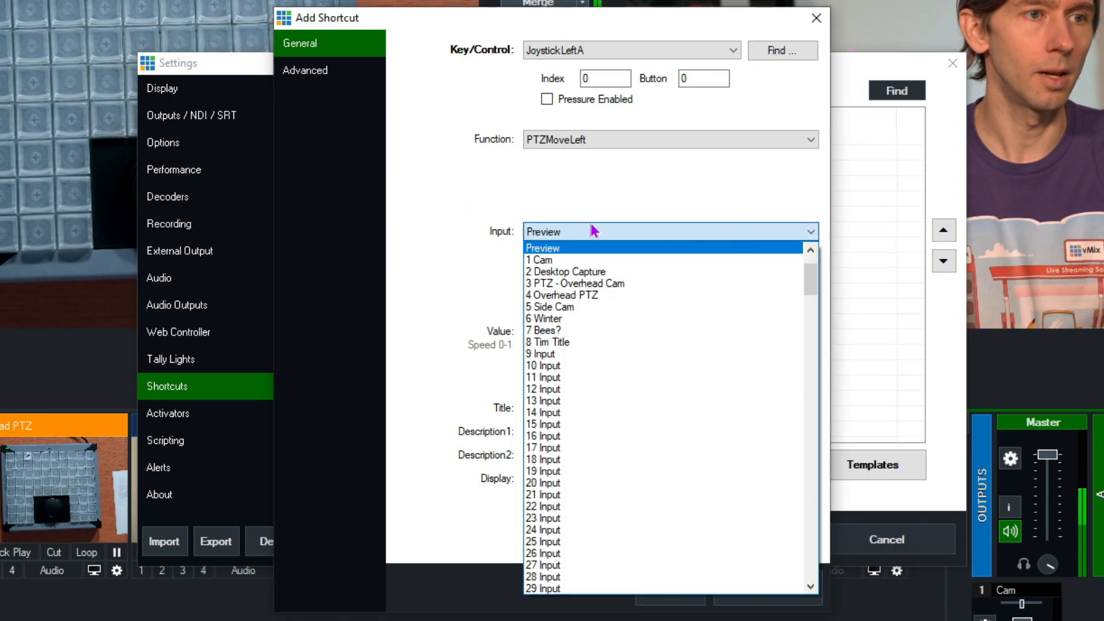
{"action": "left_click", "coordinate": [569, 295]}
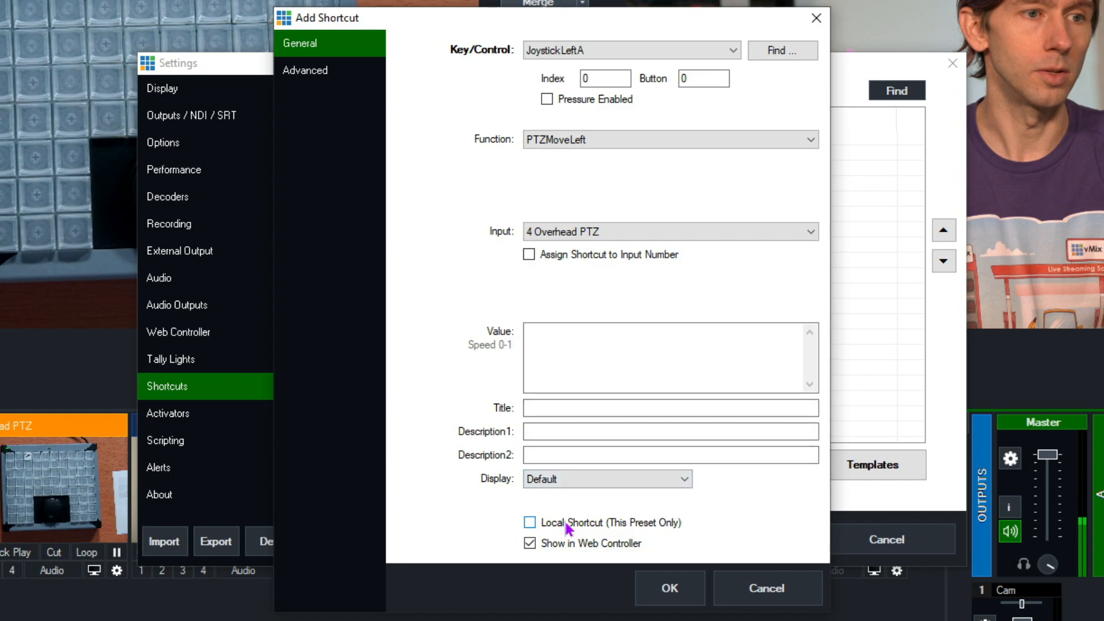
{"action": "left_click", "coordinate": [670, 587]}
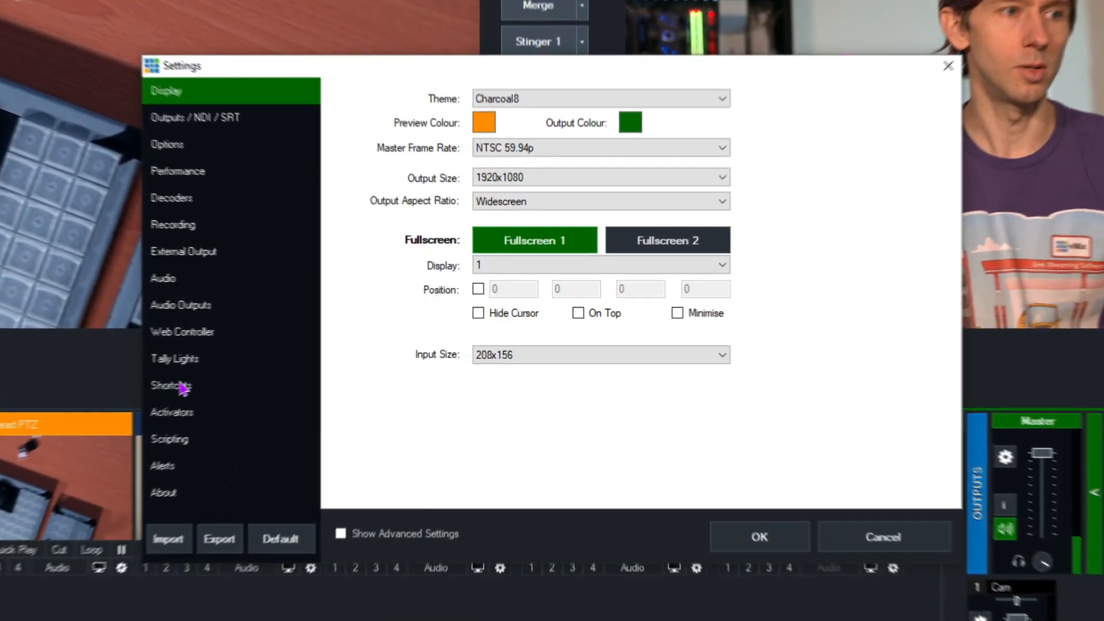
Clone the JoystickLeftA shortcut and change the copy's control to the detected JoystickCenterA.
{"action": "left_click", "coordinate": [308, 358]}
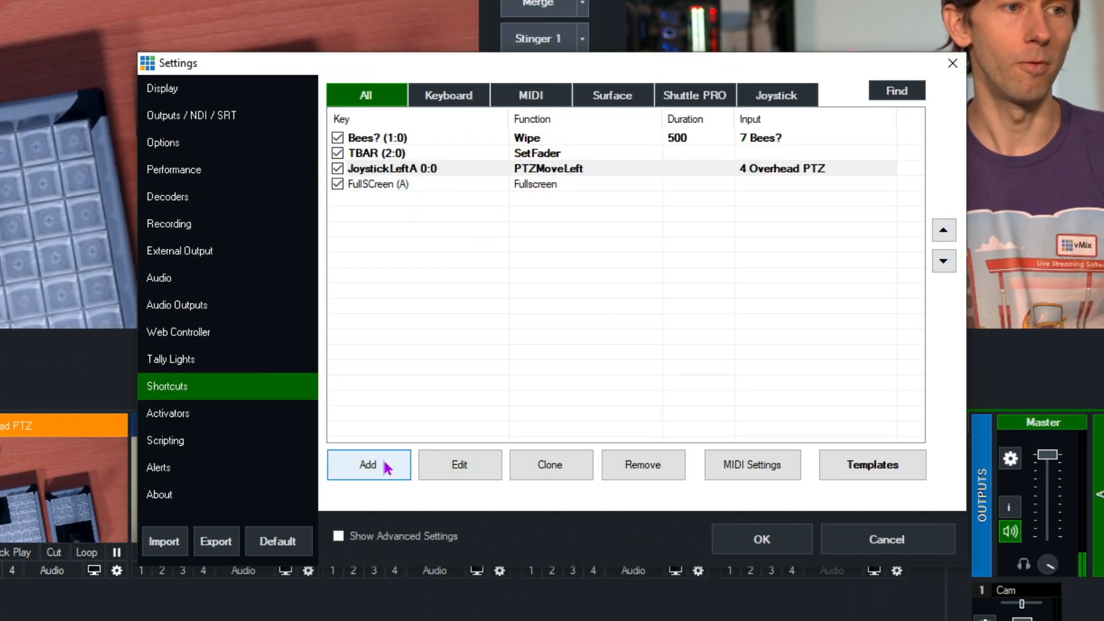
{"action": "left_click", "coordinate": [524, 186]}
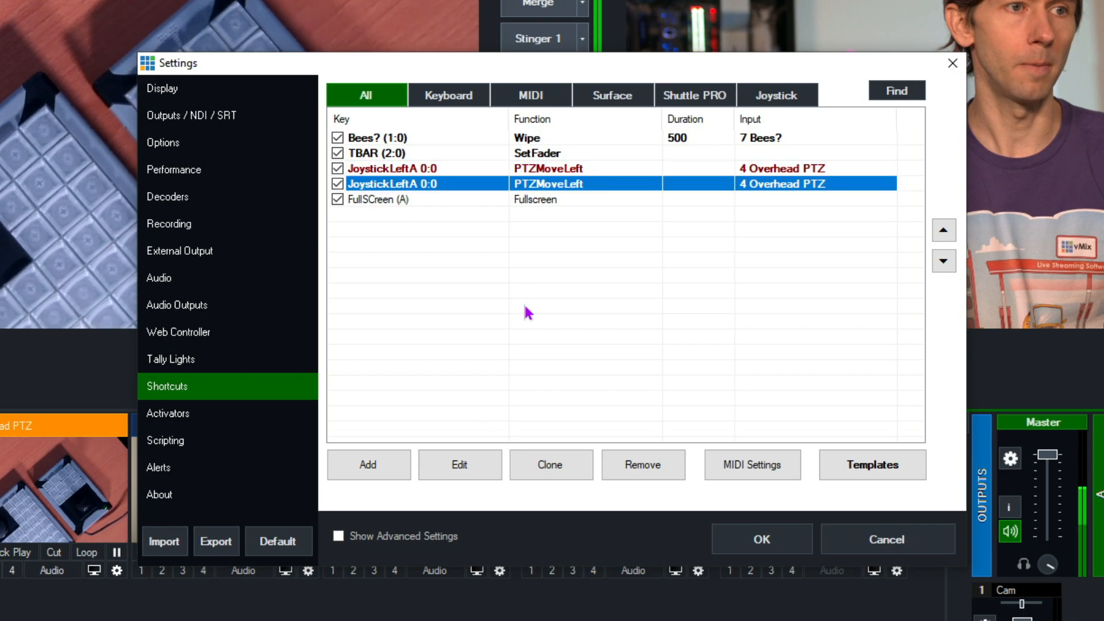
{"action": "left_click", "coordinate": [439, 478]}
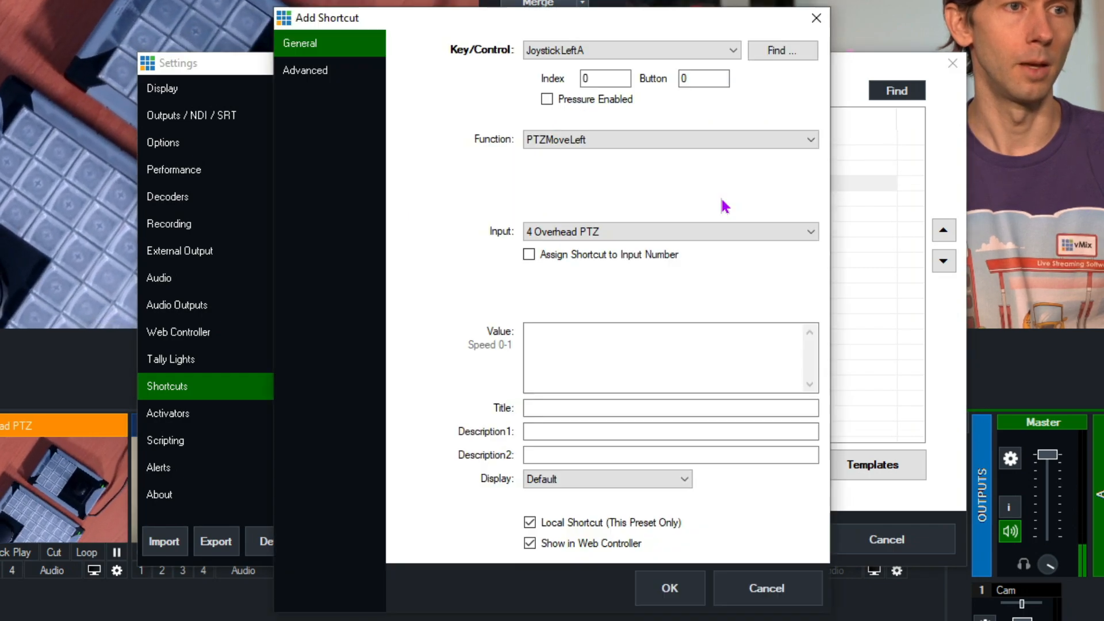
{"action": "left_click", "coordinate": [792, 52]}
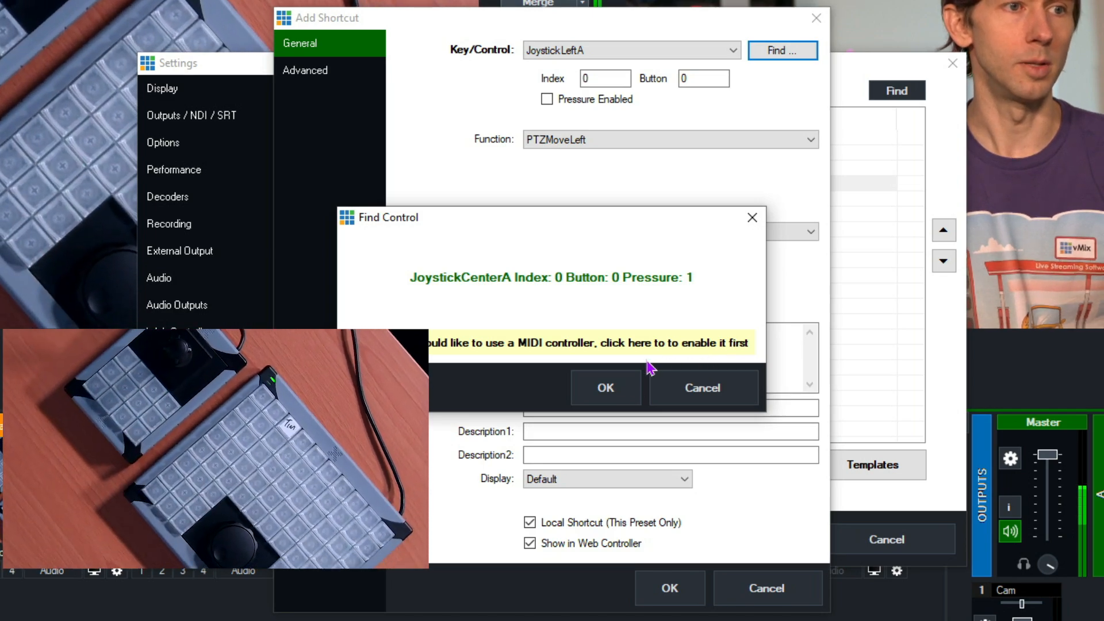
{"action": "left_click", "coordinate": [633, 389]}
Set the JoystickCenterA shortcut's function to PTZMoveStop, save it and apply the settings.
{"action": "left_click", "coordinate": [611, 142]}
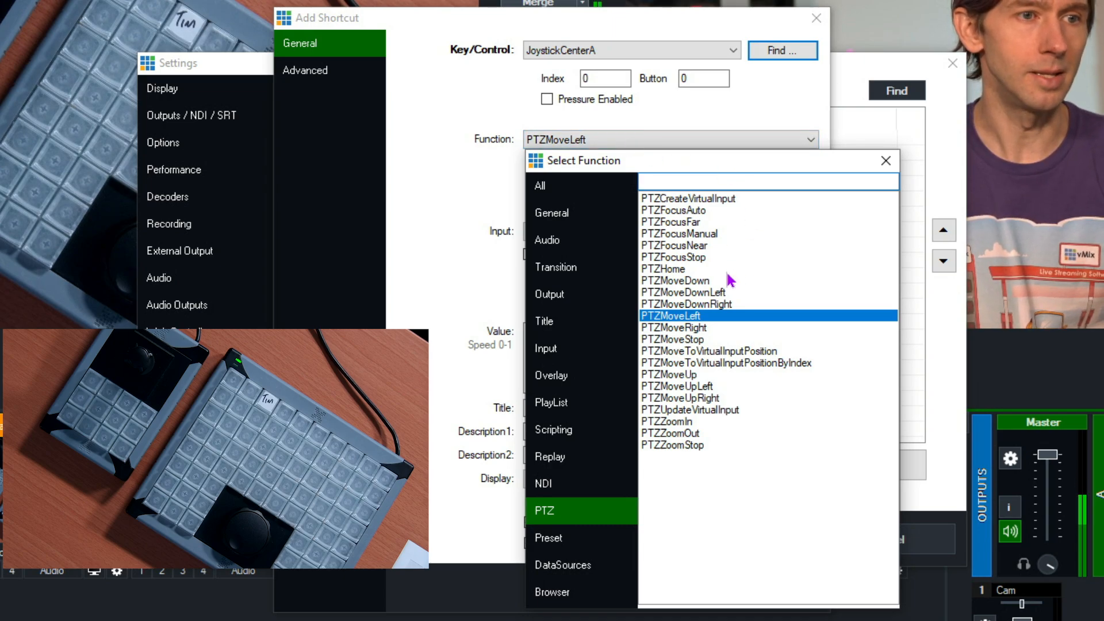
{"action": "double_click", "coordinate": [699, 341]}
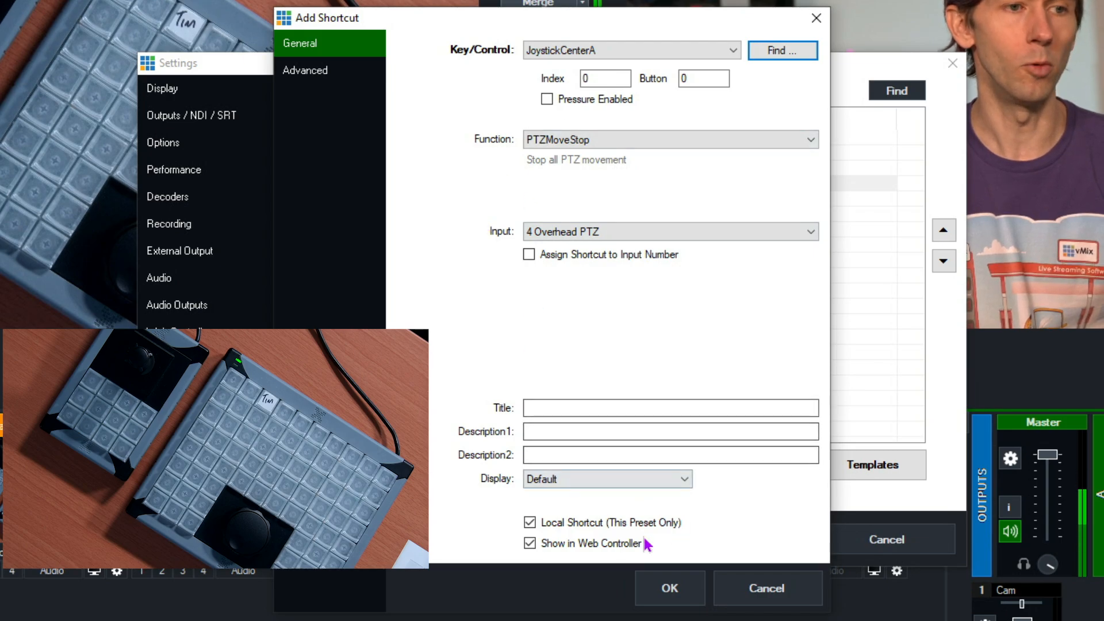
{"action": "left_click", "coordinate": [670, 589]}
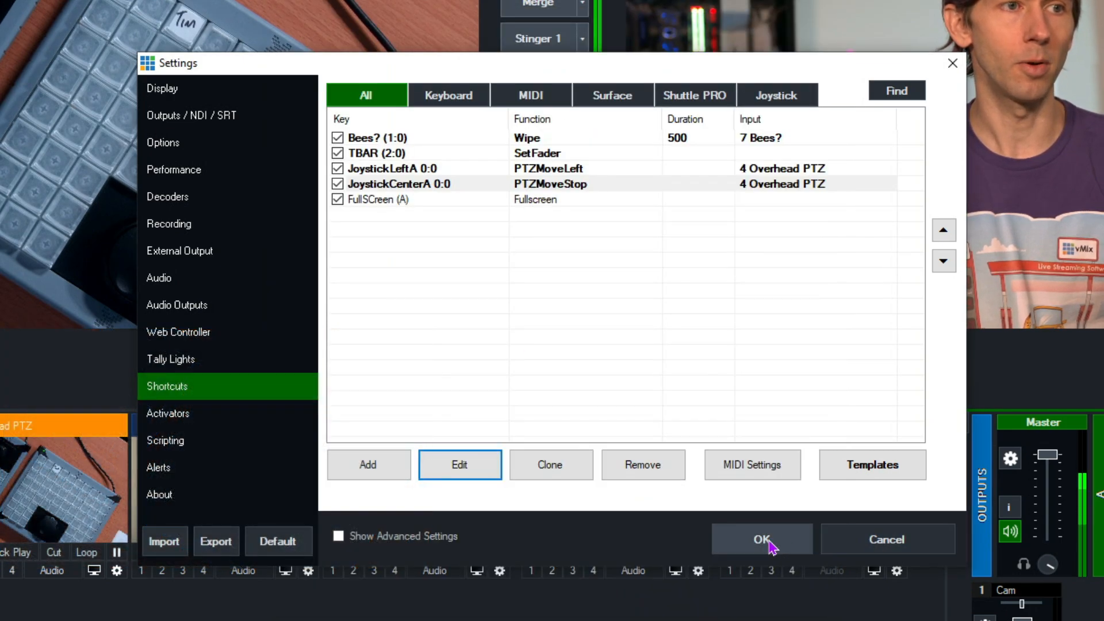
{"action": "left_click", "coordinate": [787, 550]}
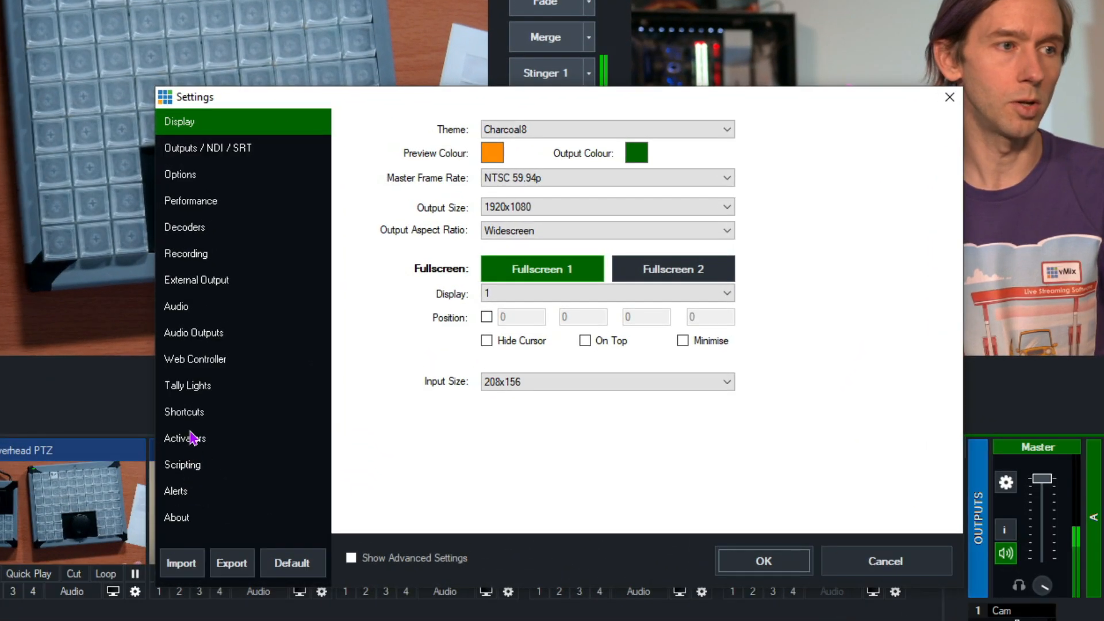
Add a shortcut for the detected controller button MIDINoteOn, channel 1, note 26, with the PTZZoomIn function.
{"action": "left_click", "coordinate": [189, 412]}
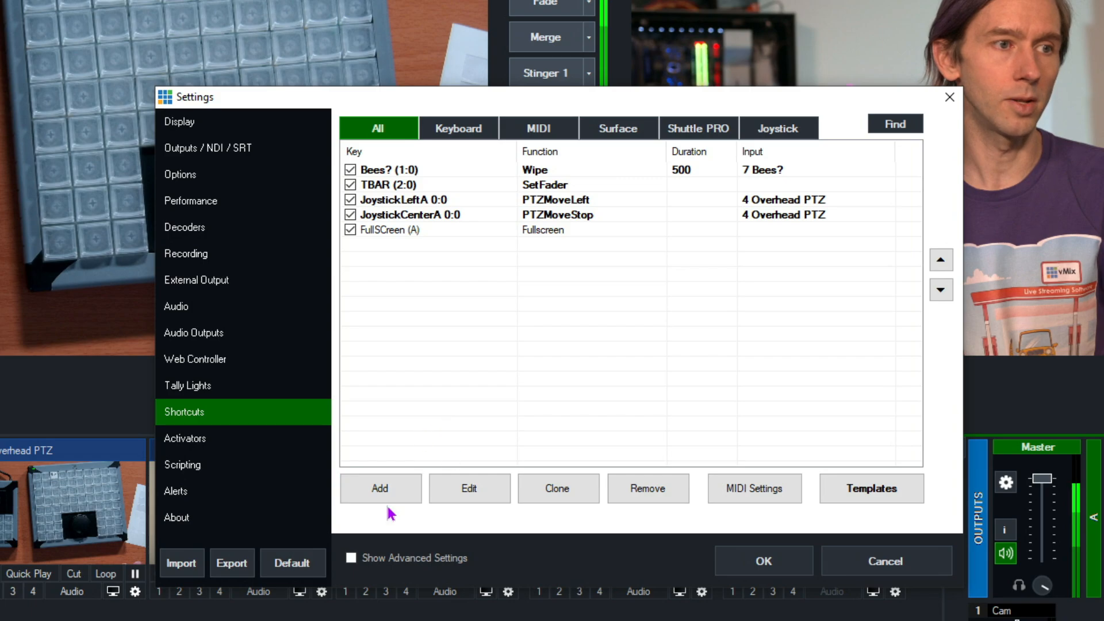
{"action": "left_click", "coordinate": [788, 85]}
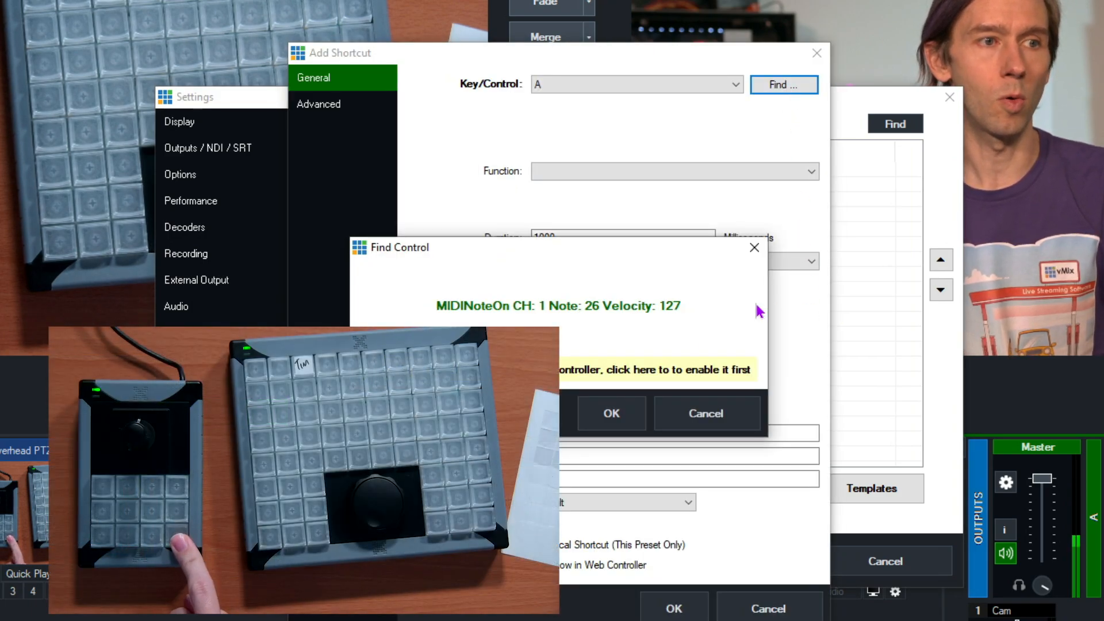
{"action": "left_click", "coordinate": [620, 416]}
{"action": "left_click", "coordinate": [678, 172]}
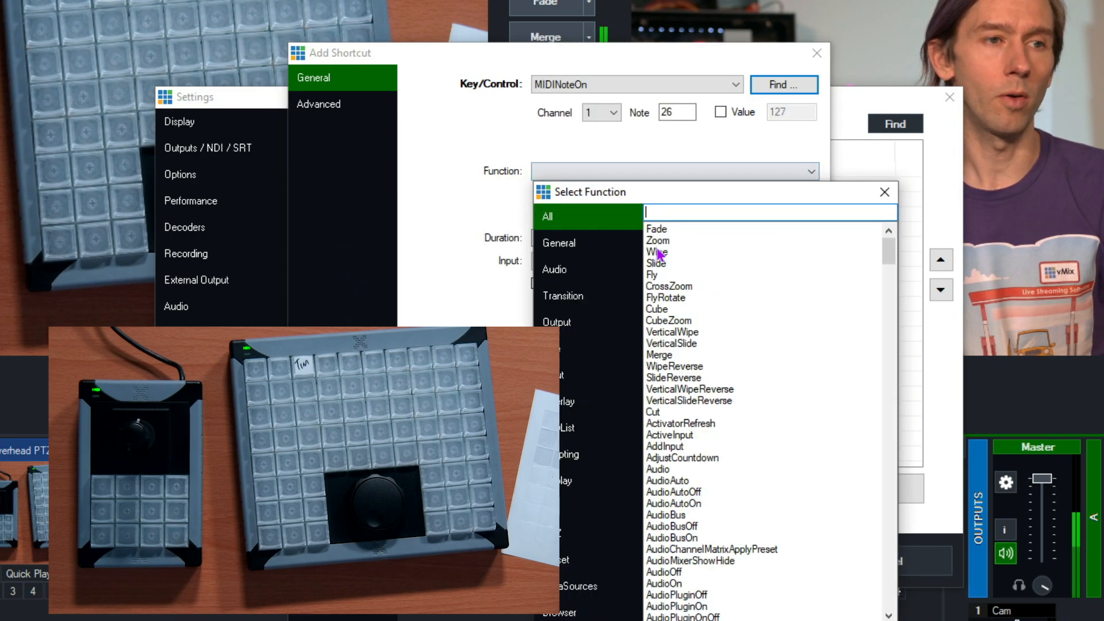
{"action": "left_click", "coordinate": [581, 534]}
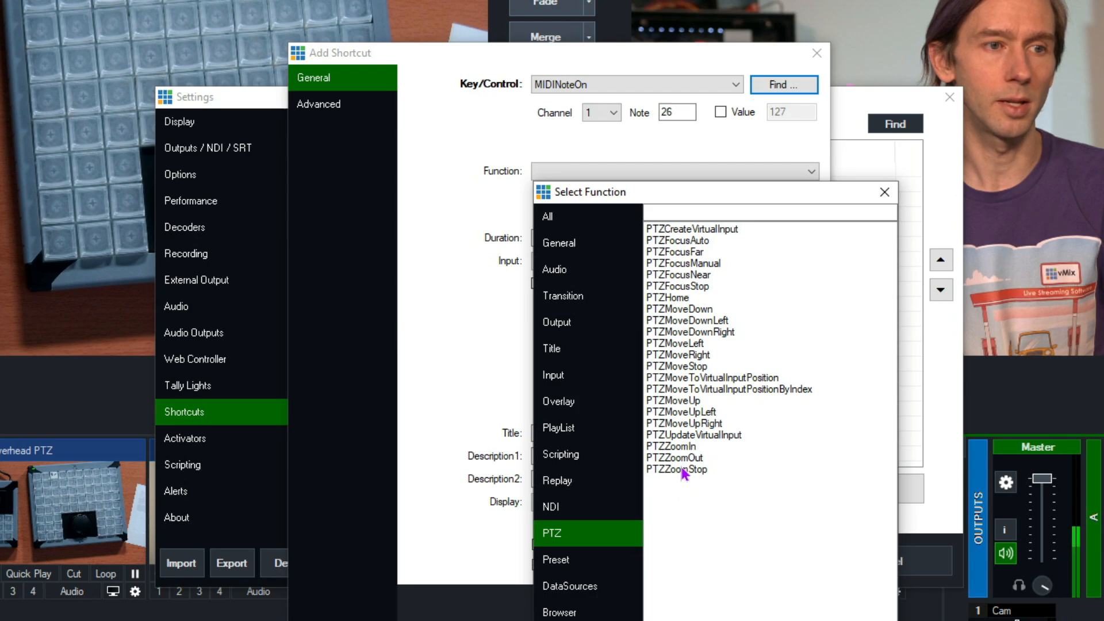
{"action": "double_click", "coordinate": [683, 448]}
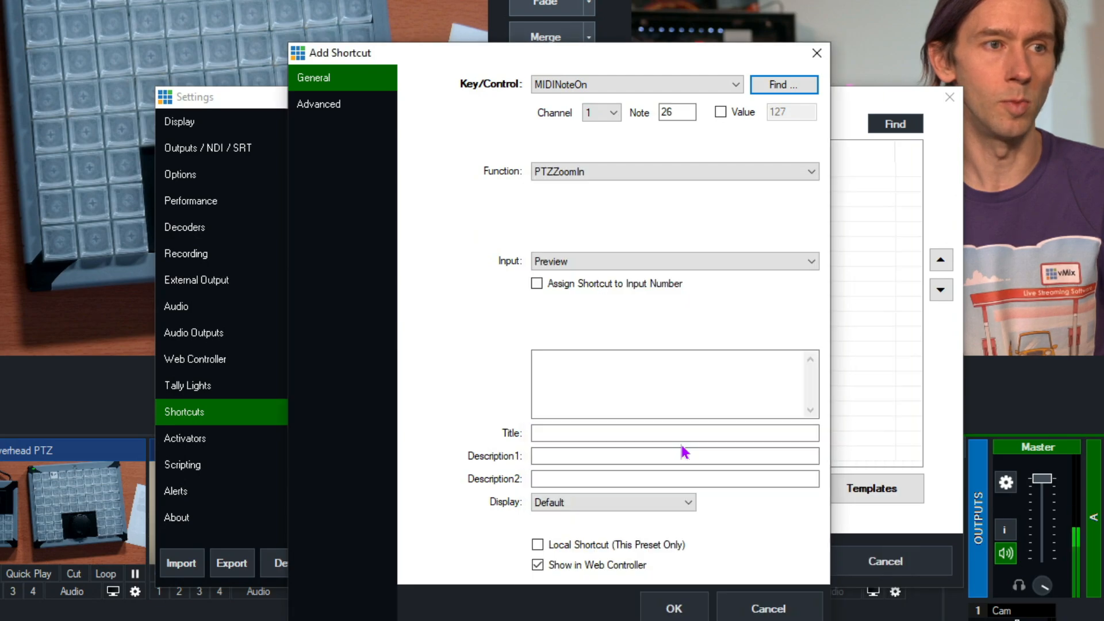
Target the zoom shortcut at input 4 Overhead PTZ and save it as local to this preset only.
{"action": "left_click", "coordinate": [585, 264]}
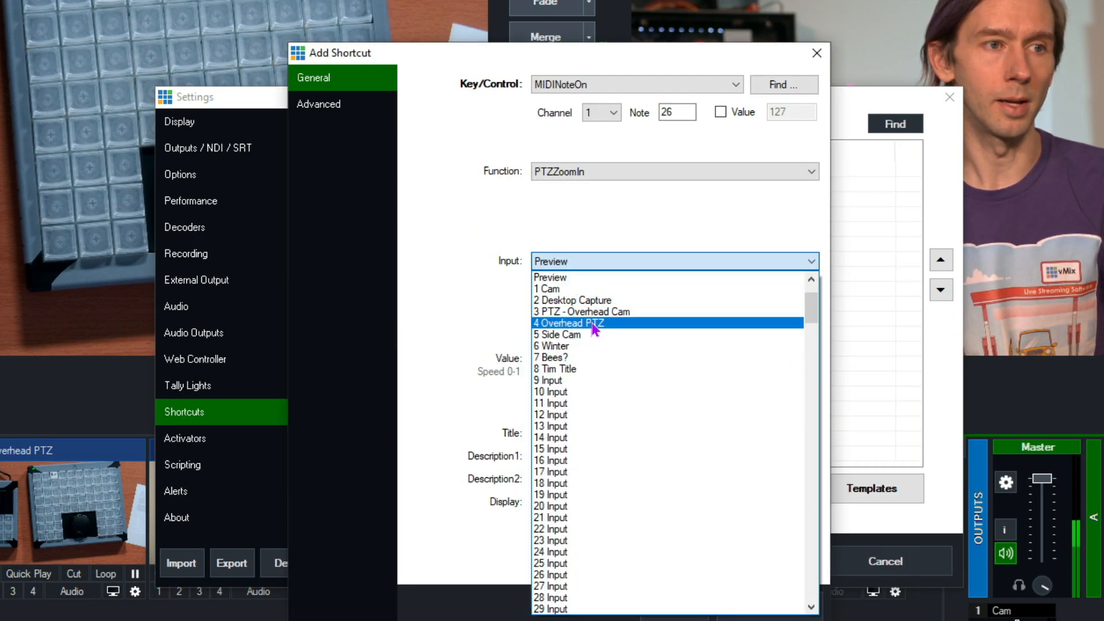
{"action": "left_click", "coordinate": [595, 323]}
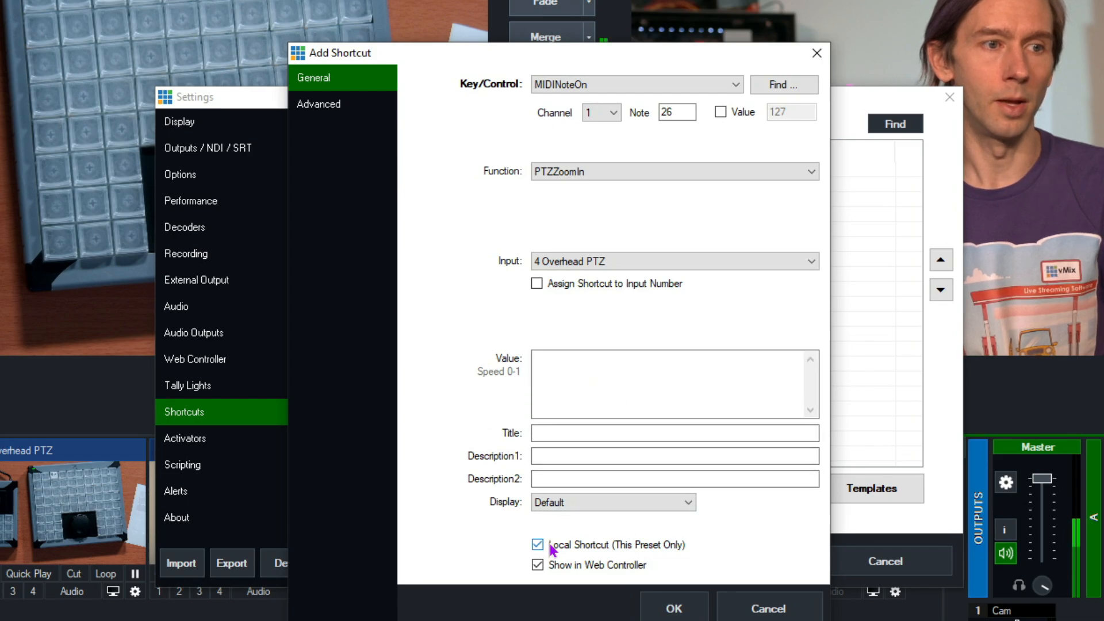
{"action": "left_click", "coordinate": [674, 602]}
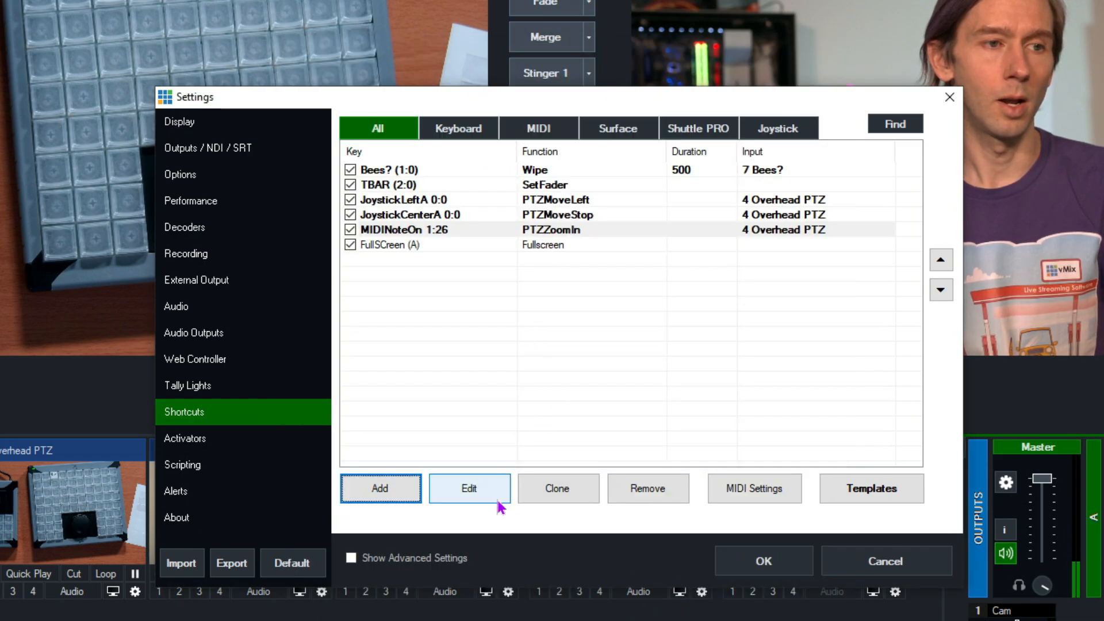
Clone the PTZZoomIn shortcut and set the copy's control to the button release, MIDINoteOff on channel 1, note 26.
{"action": "left_click", "coordinate": [458, 245]}
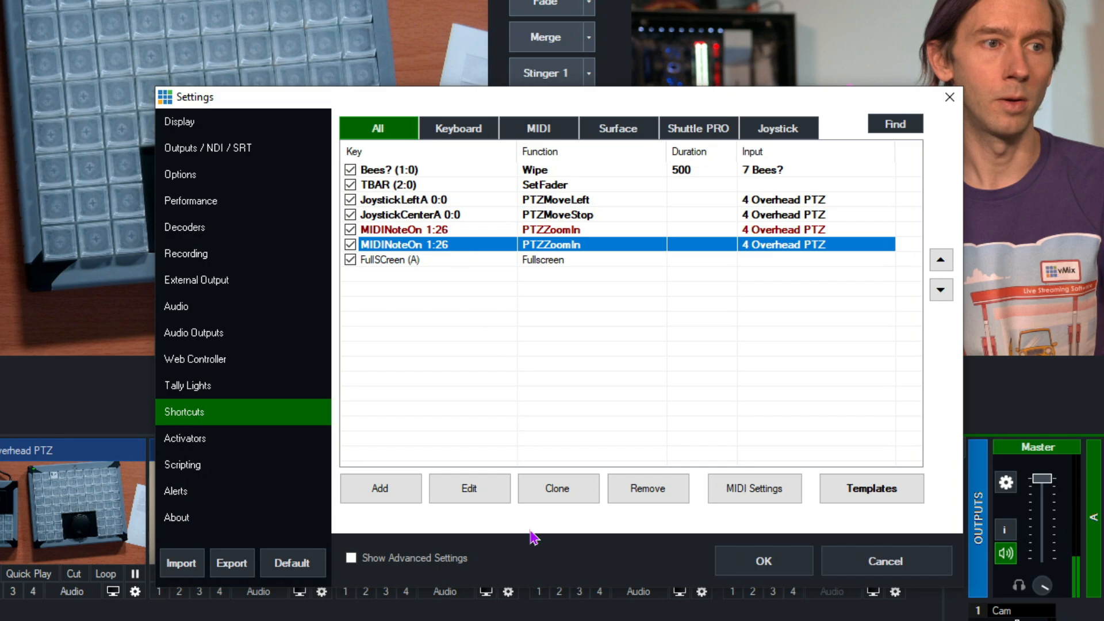
{"action": "left_click", "coordinate": [477, 492]}
{"action": "left_click", "coordinate": [780, 87]}
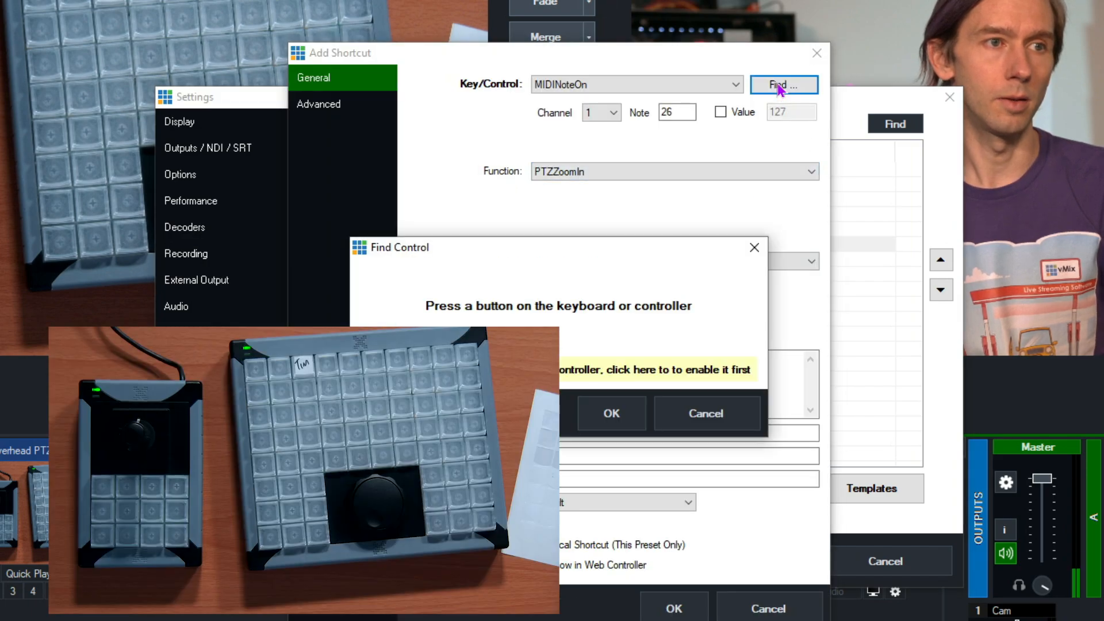
{"action": "left_click", "coordinate": [719, 413]}
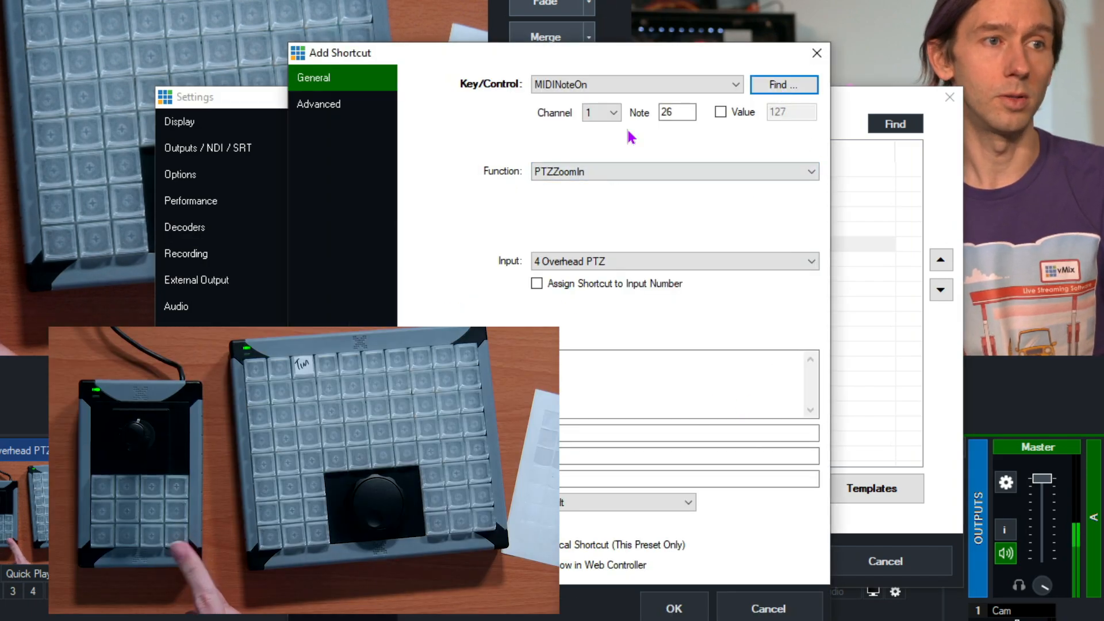
{"action": "left_click", "coordinate": [774, 86]}
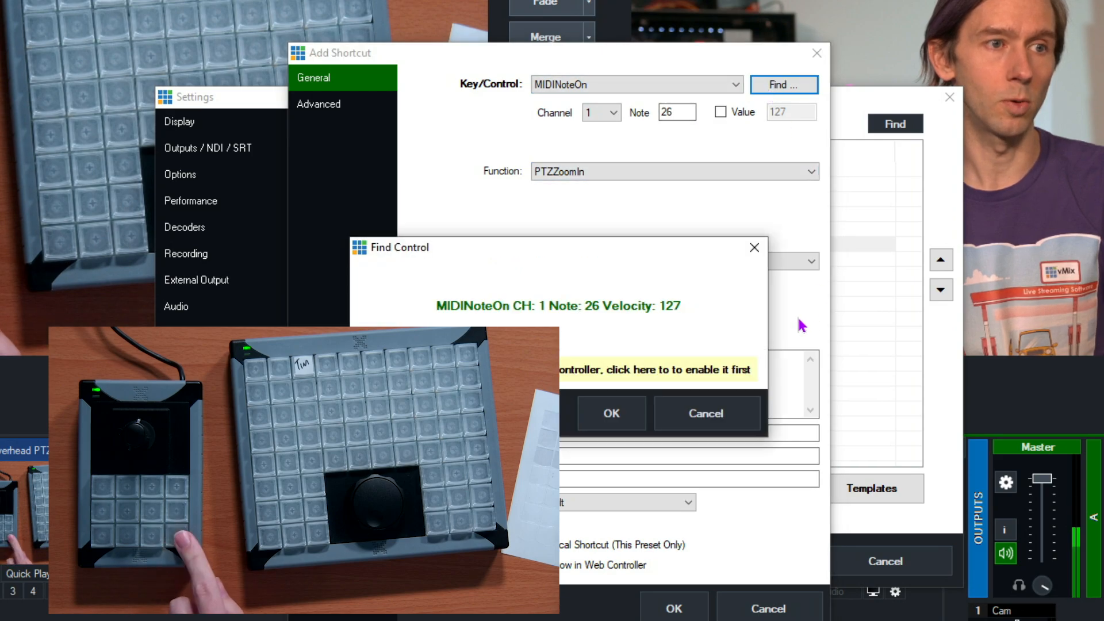
{"action": "left_click", "coordinate": [632, 414]}
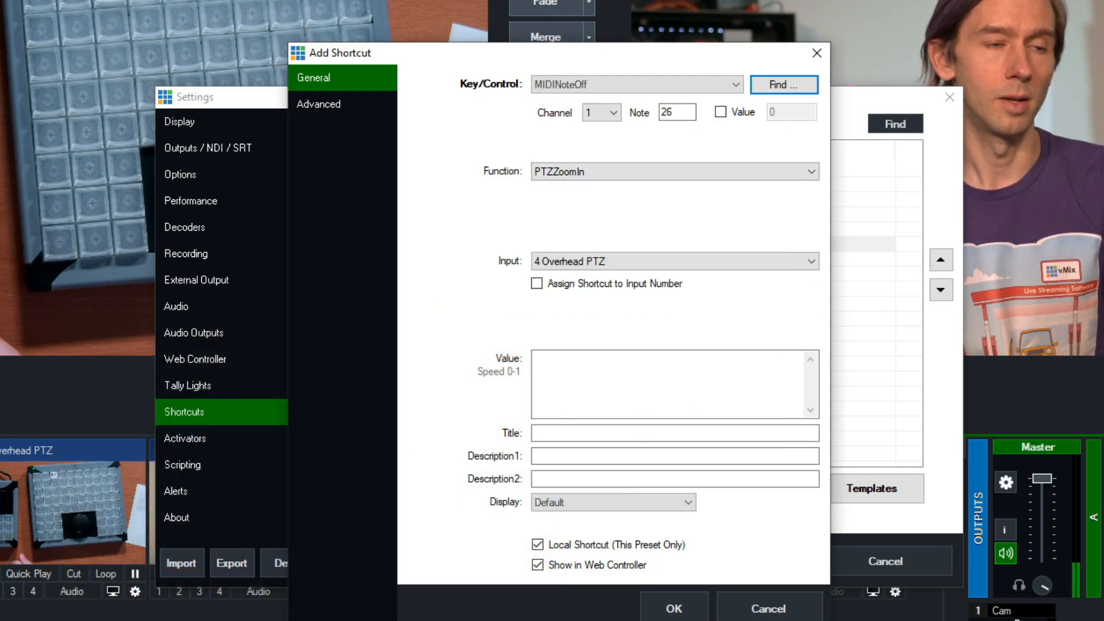
Set the MIDINoteOff shortcut's function to PTZZoomStop and save it.
{"action": "left_click", "coordinate": [607, 173]}
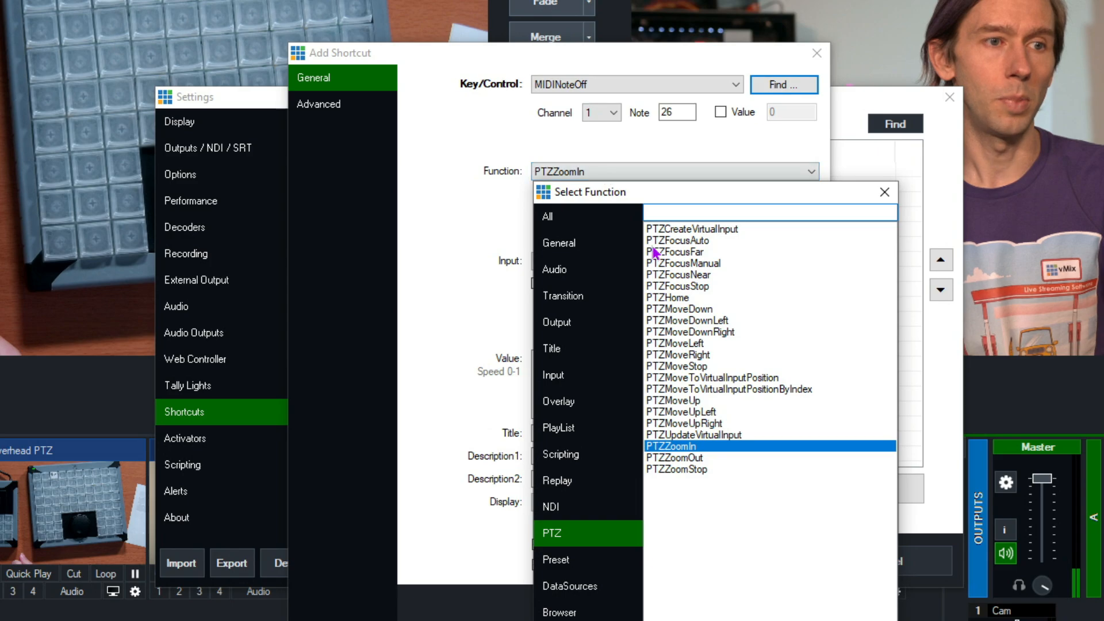
{"action": "double_click", "coordinate": [707, 470]}
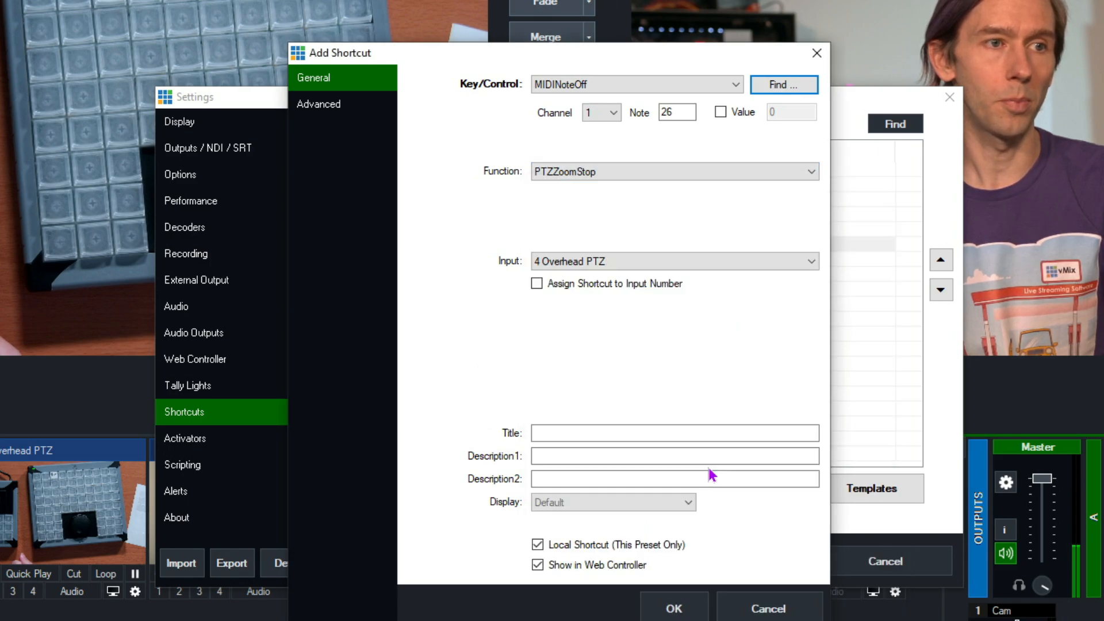
{"action": "left_click", "coordinate": [674, 611]}
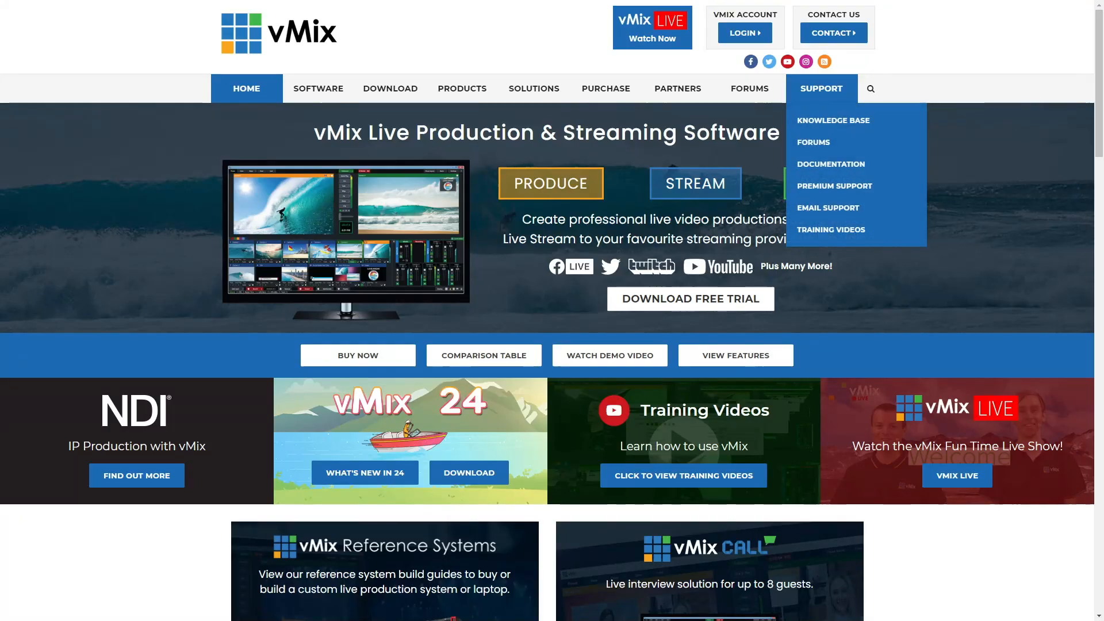
Open the Email Support contact form on the vMix website and enter the full name.
{"action": "left_click", "coordinate": [828, 209]}
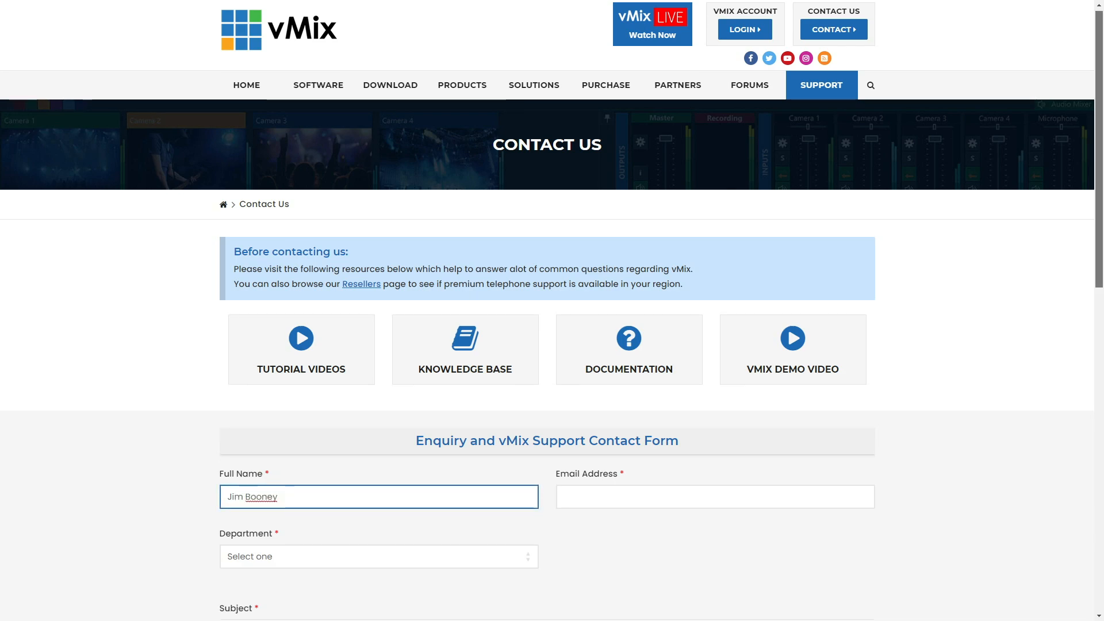
{"action": "scroll", "coordinate": [552, 310], "scroll_direction": "down", "scroll_amount": 5}
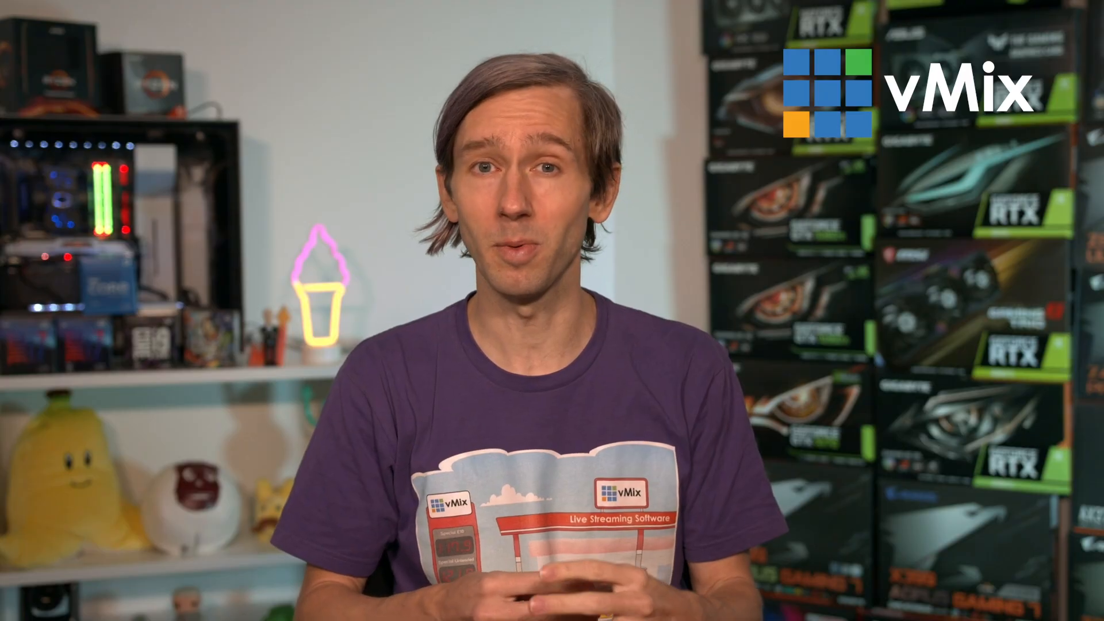